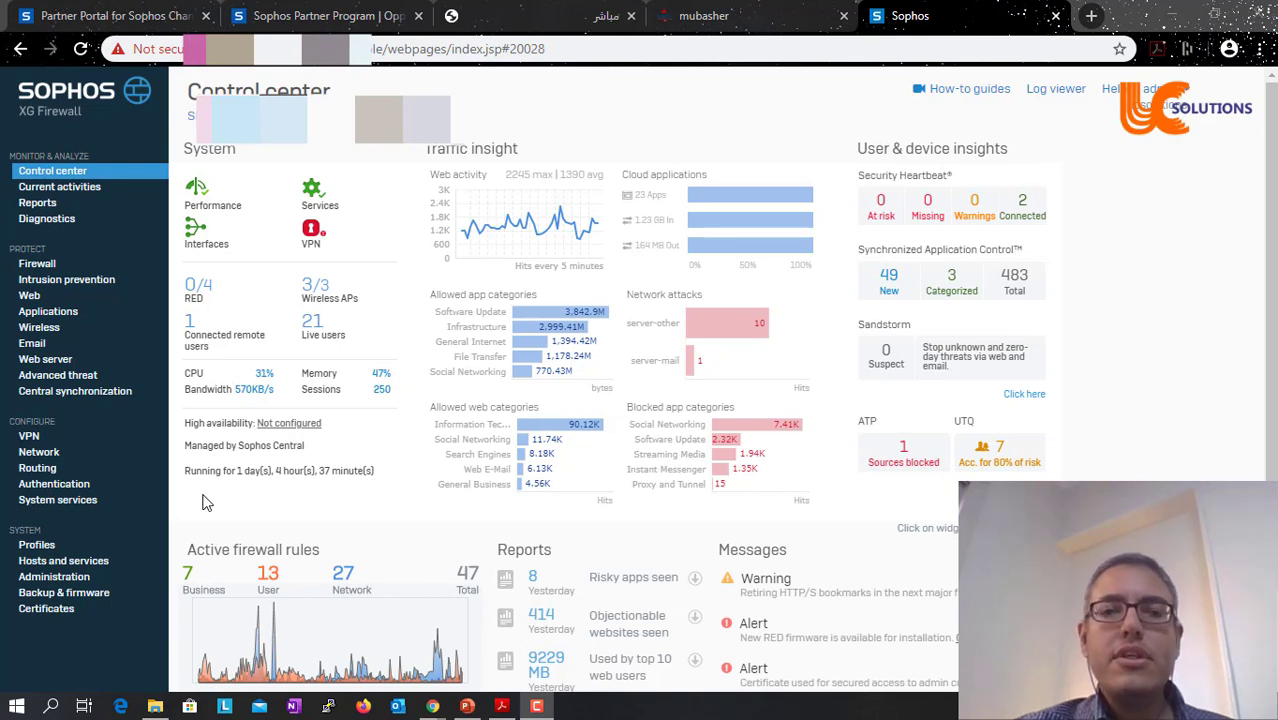
- Add a new user under Authentication > Users, entering its user name and display name 'remote user'
left_click(85, 487)
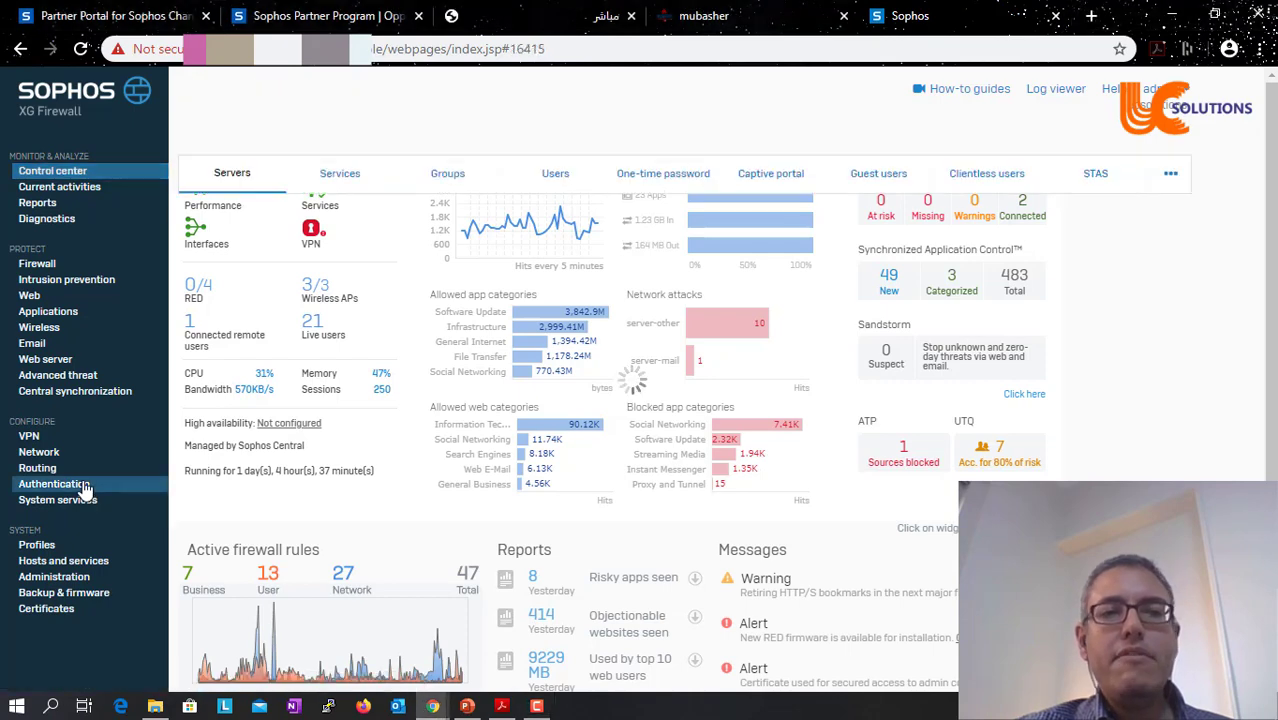
left_click(575, 182)
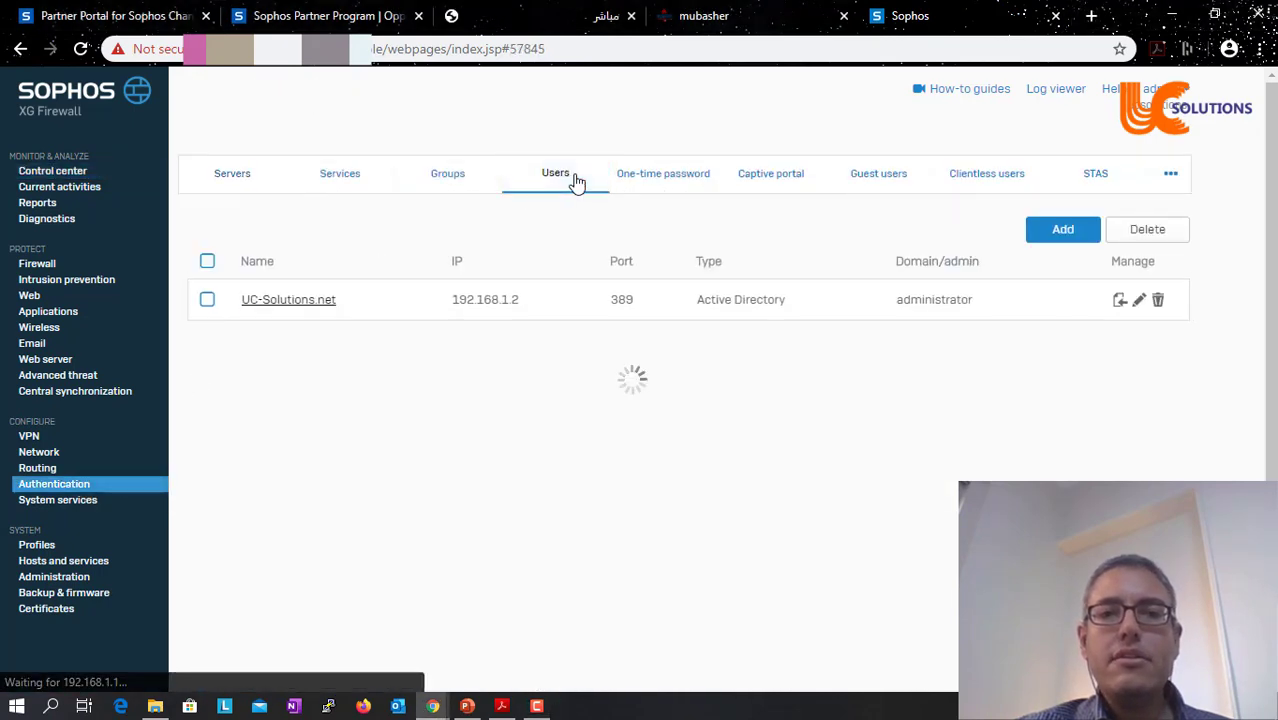
left_click(618, 251)
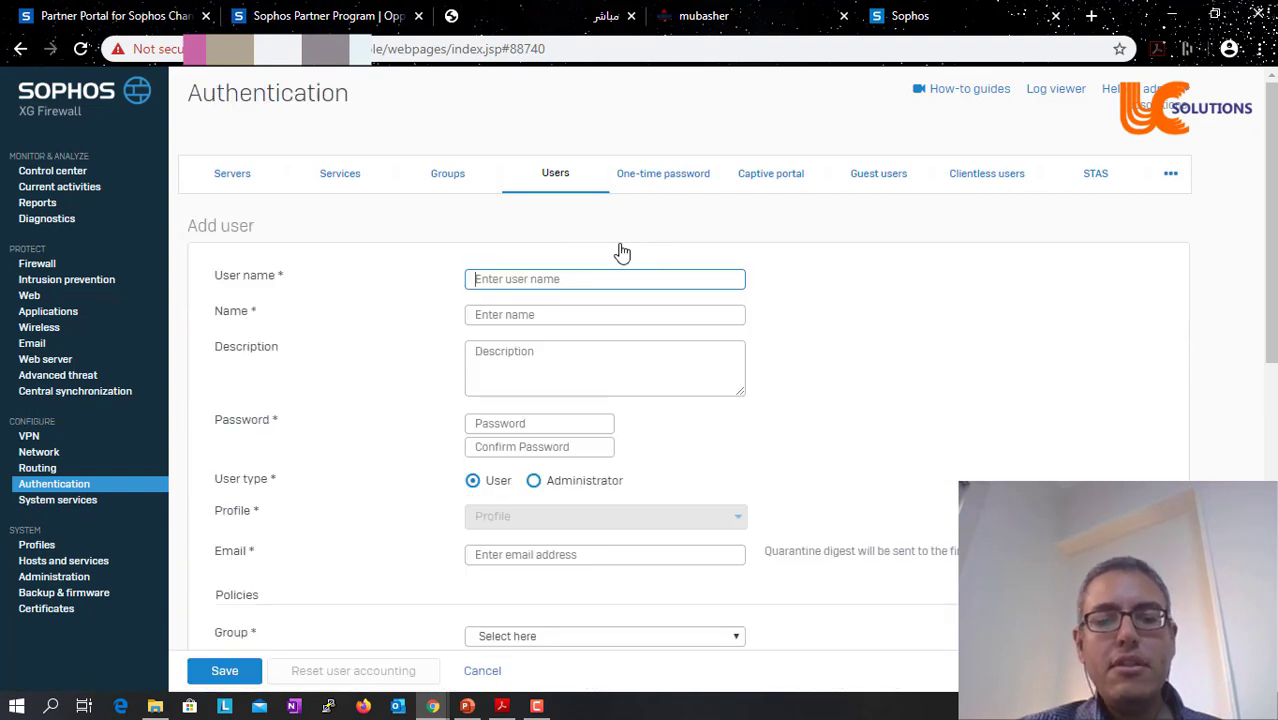
type("VPN")
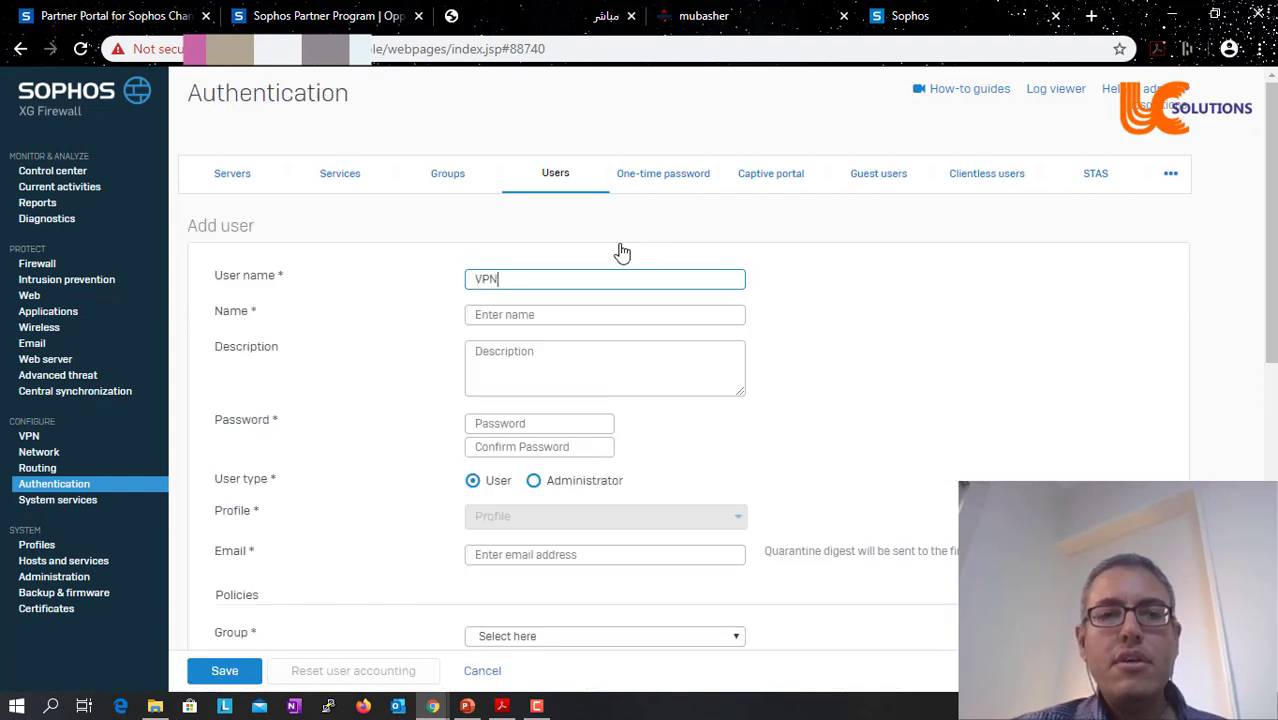
key("BackSpace")
key("BackSpace")
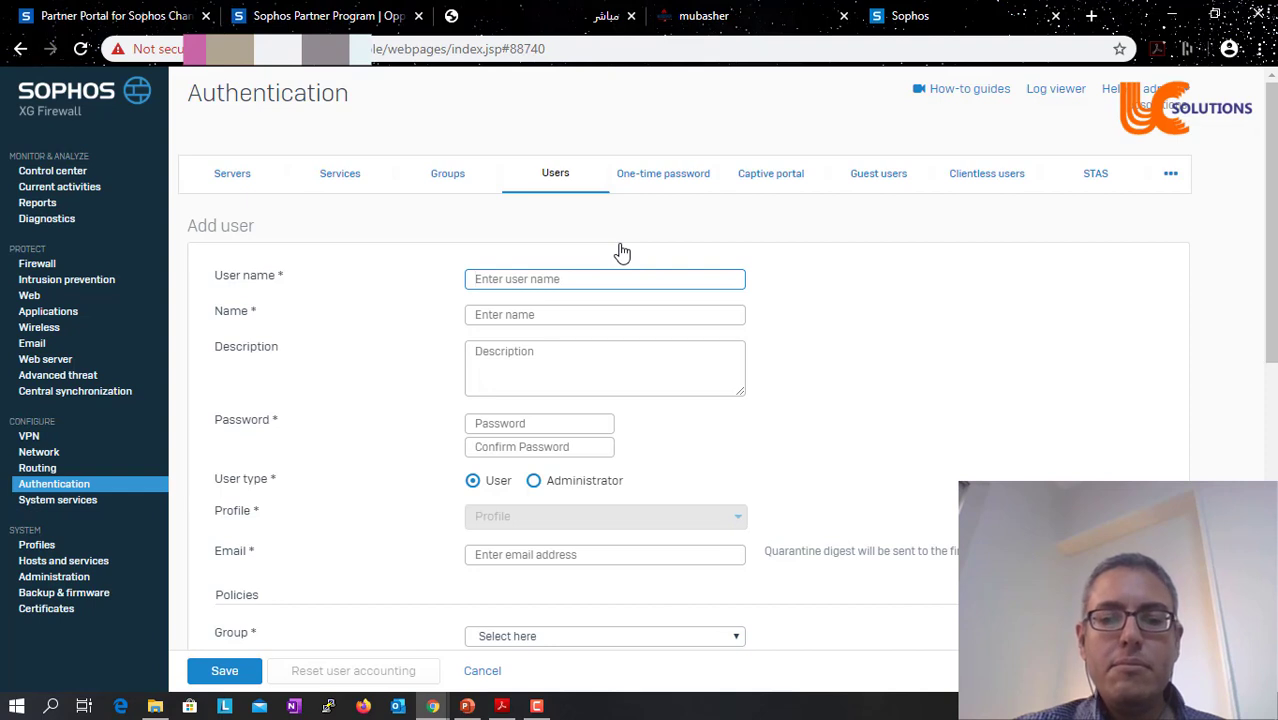
type("vpn123")
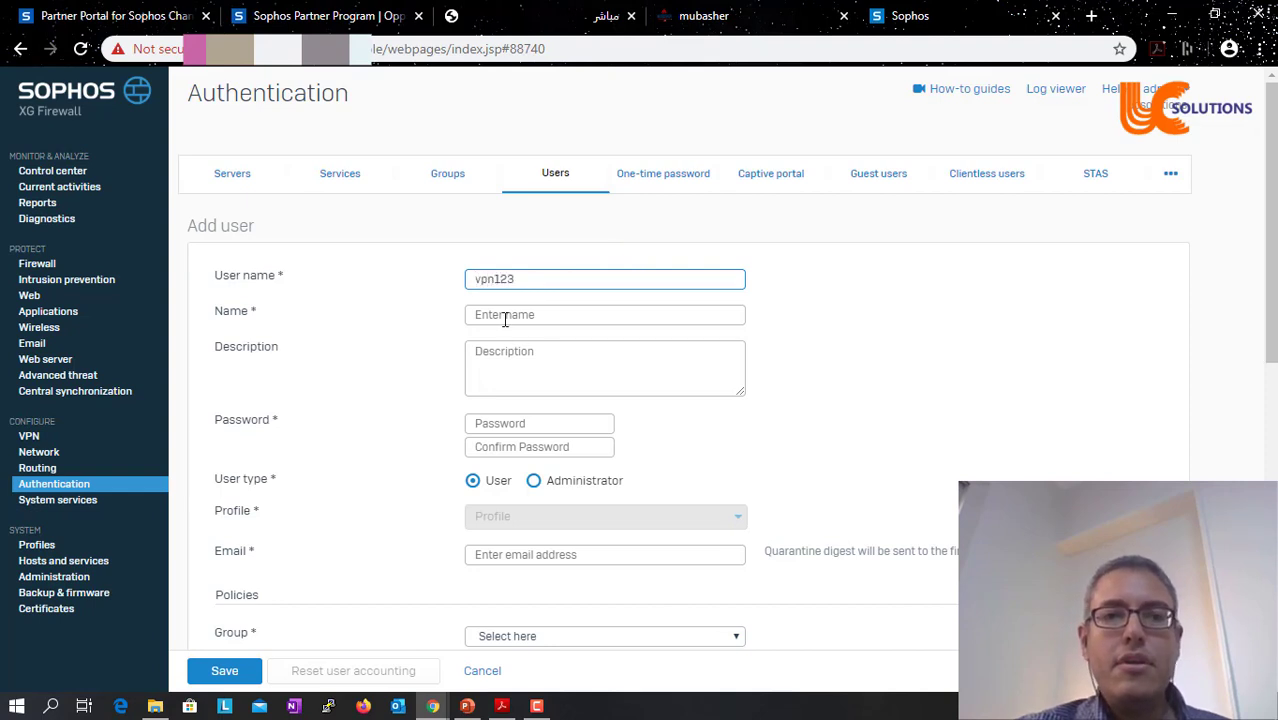
key("ctrl+a")
left_click(507, 315)
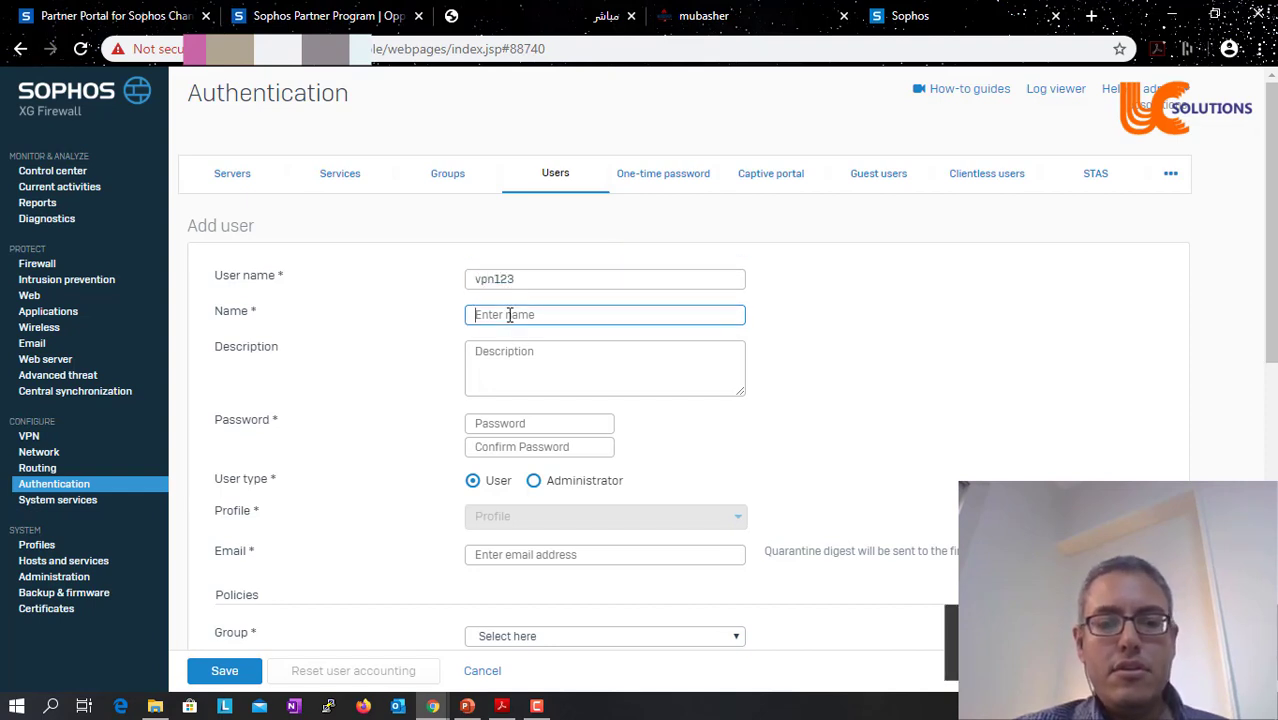
type("remote user")
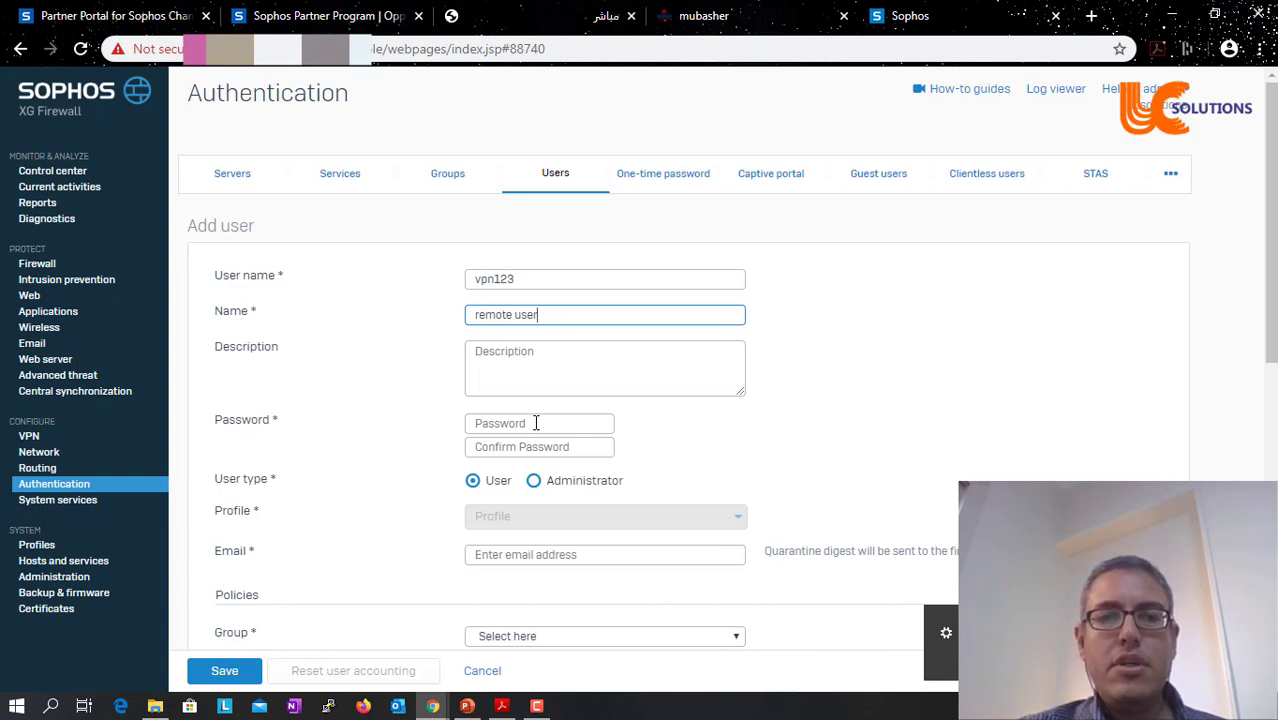
- Enter and confirm the account password and fill in the user's e-mail address
left_click(536, 423)
type("abc")
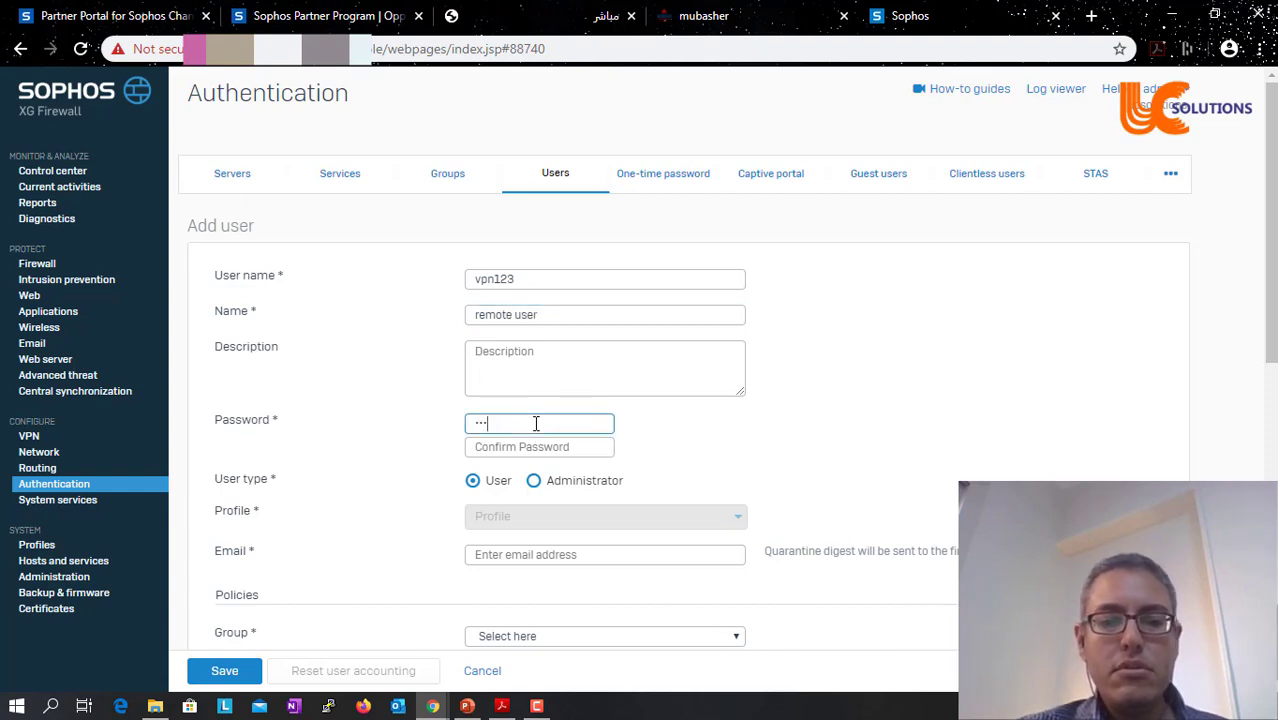
key("Tab")
type("a")
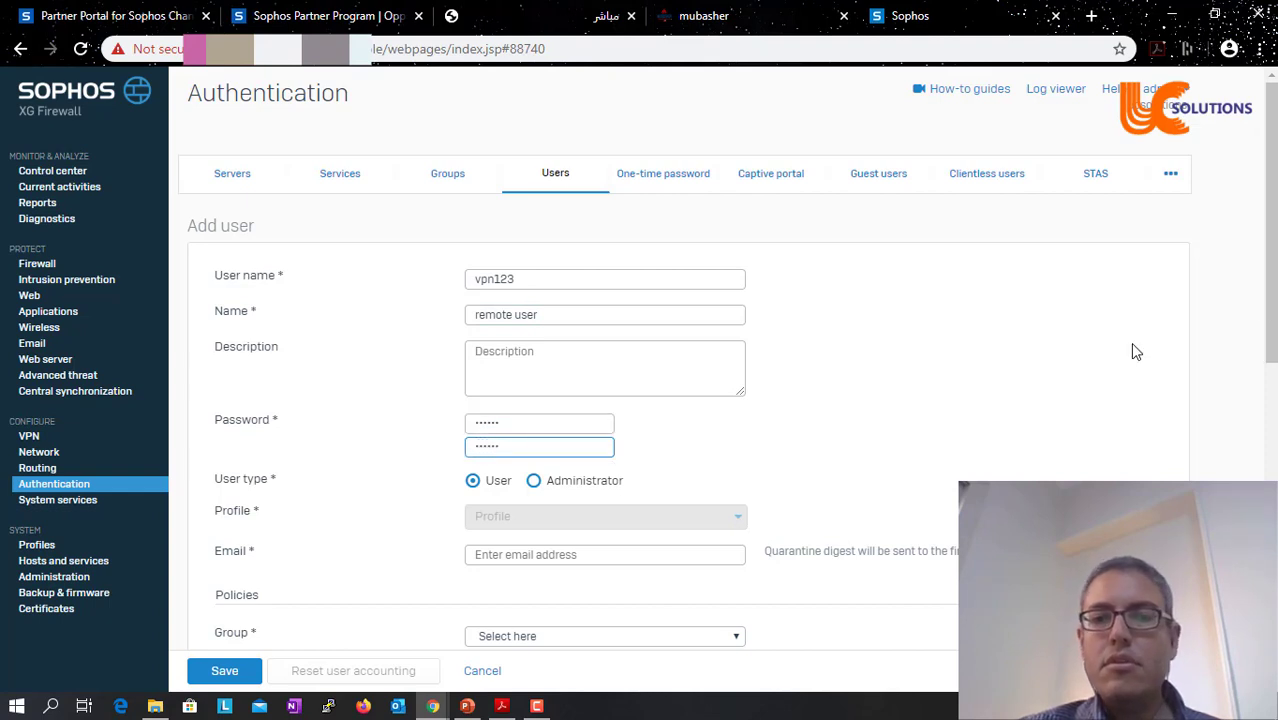
left_click_drag(1272, 290, 559, 368)
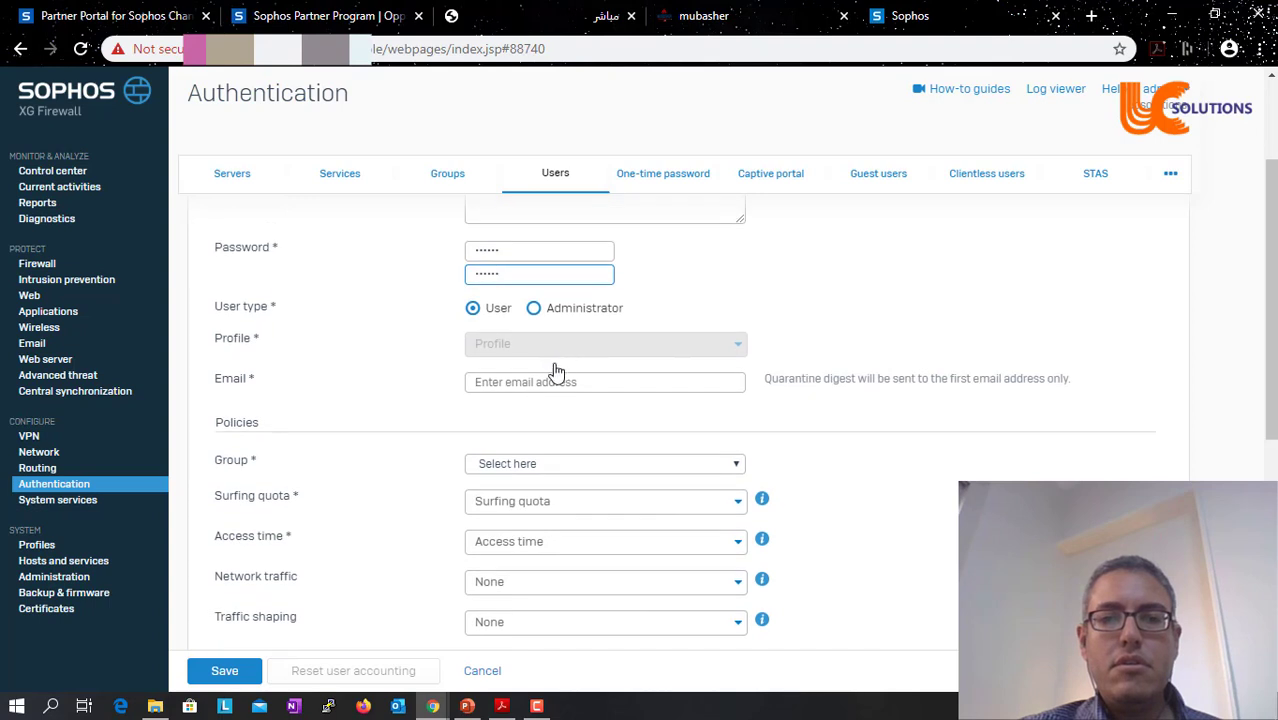
left_click(568, 380)
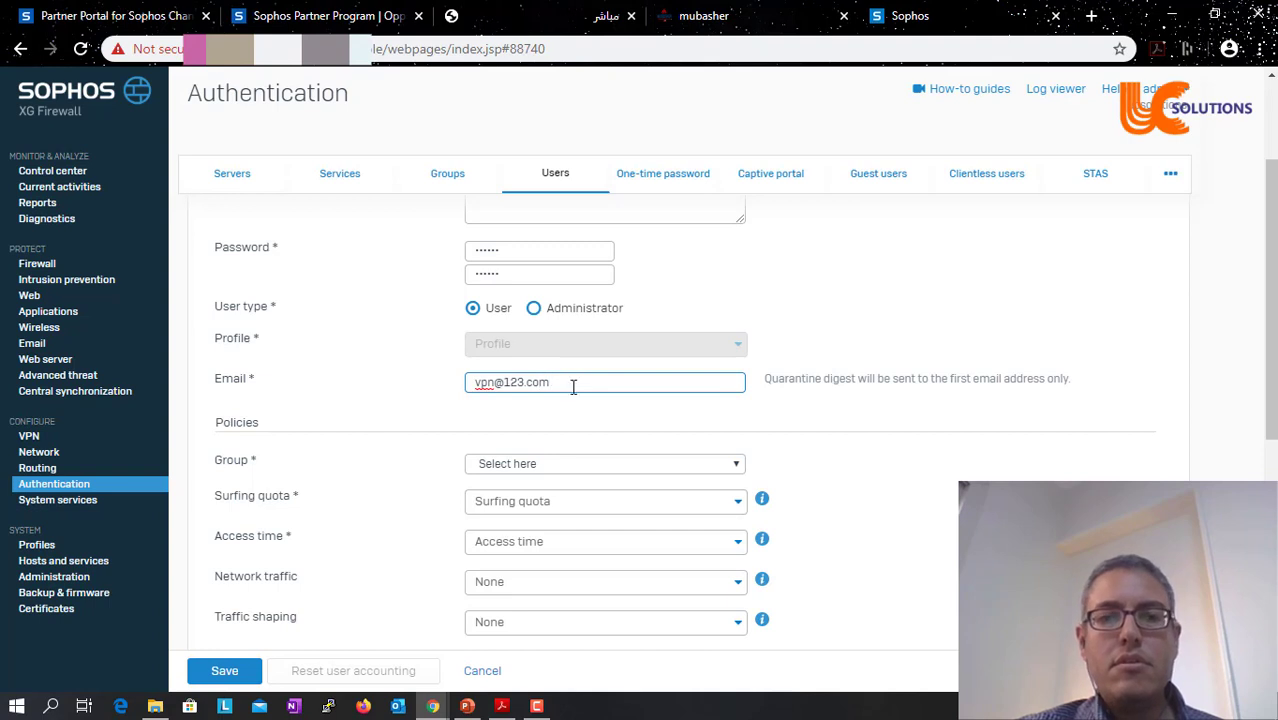
- Put the user in Open Group and save the account
left_click(653, 460)
left_click(638, 465)
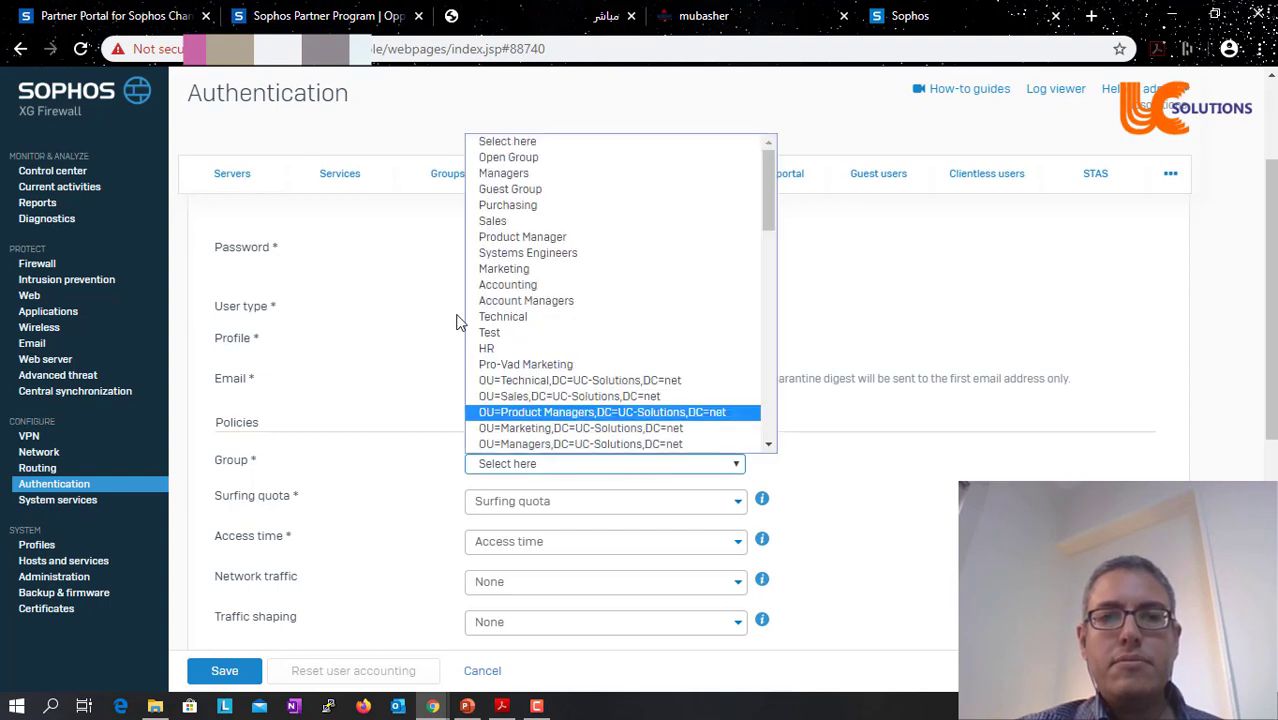
left_click(580, 160)
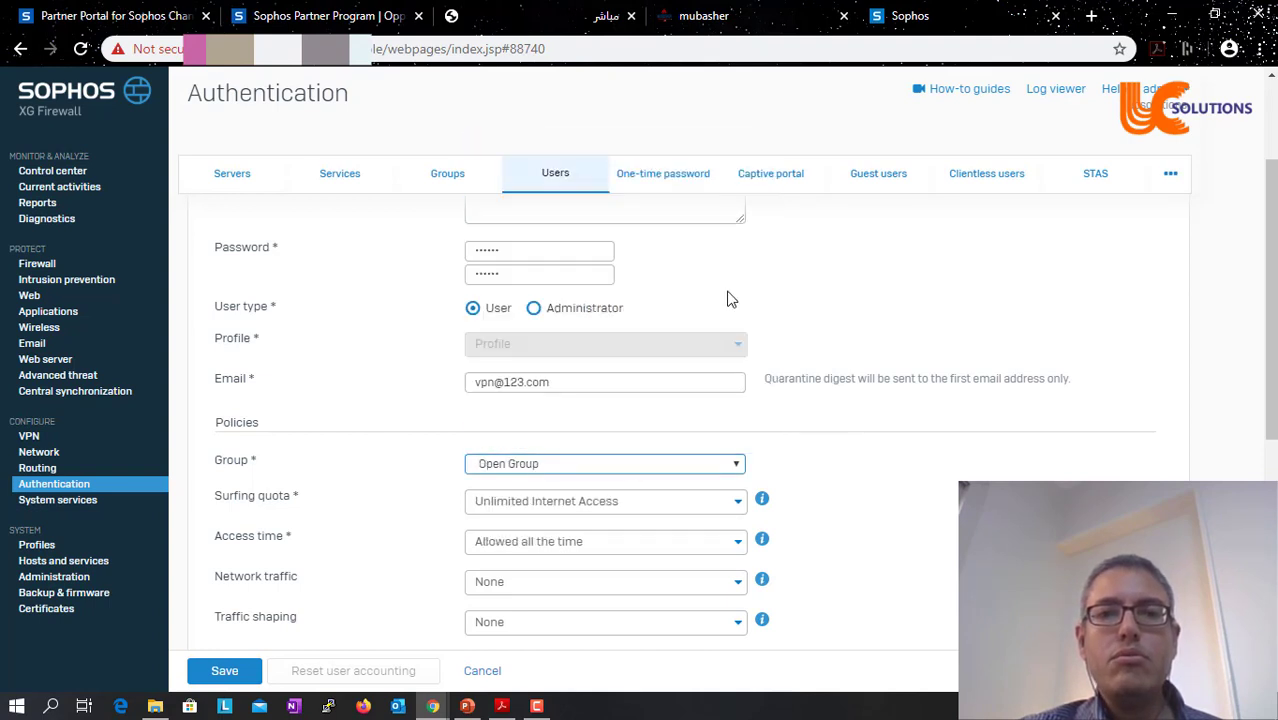
left_click(230, 674)
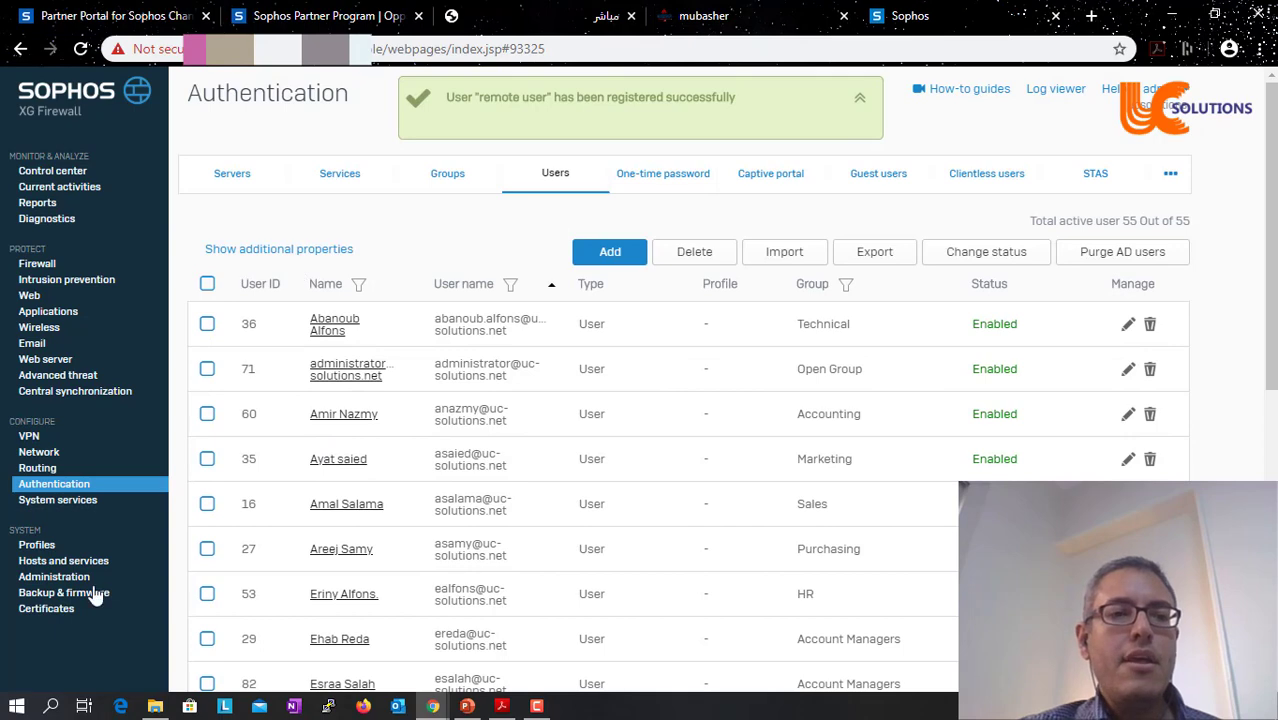
- Start generating a new self-signed certificate named vpnremote
left_click(45, 612)
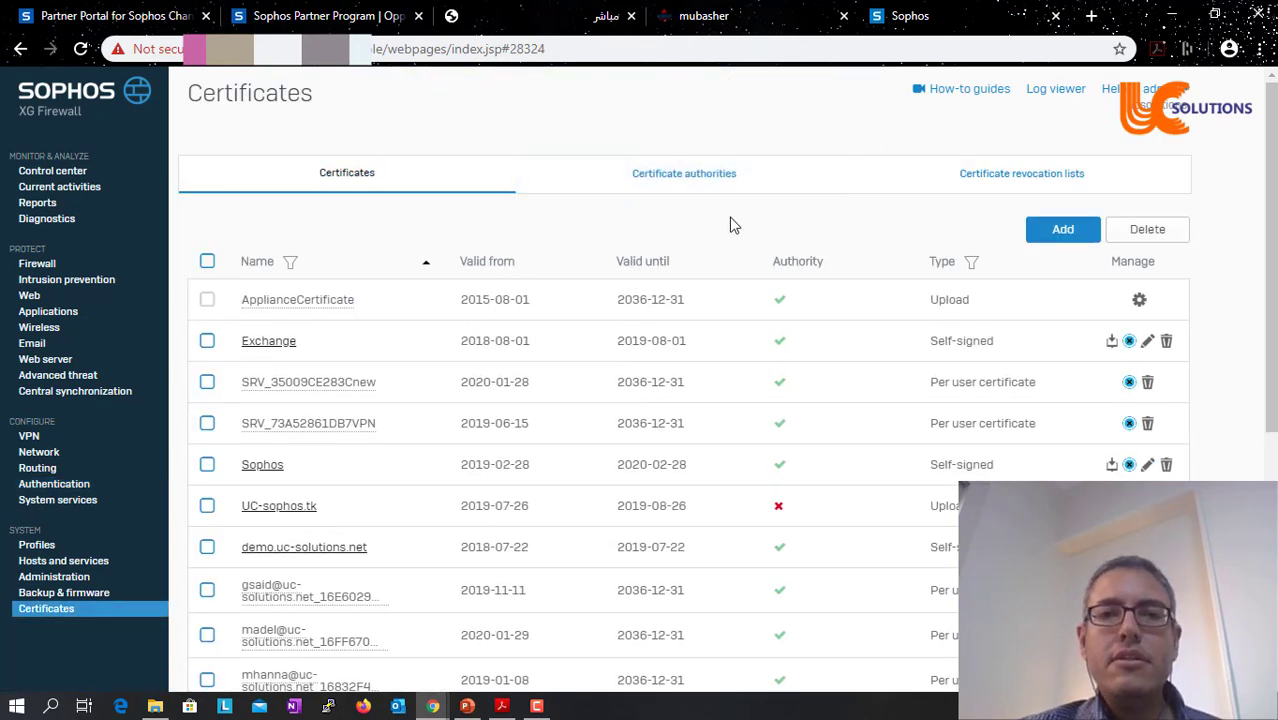
left_click(414, 190)
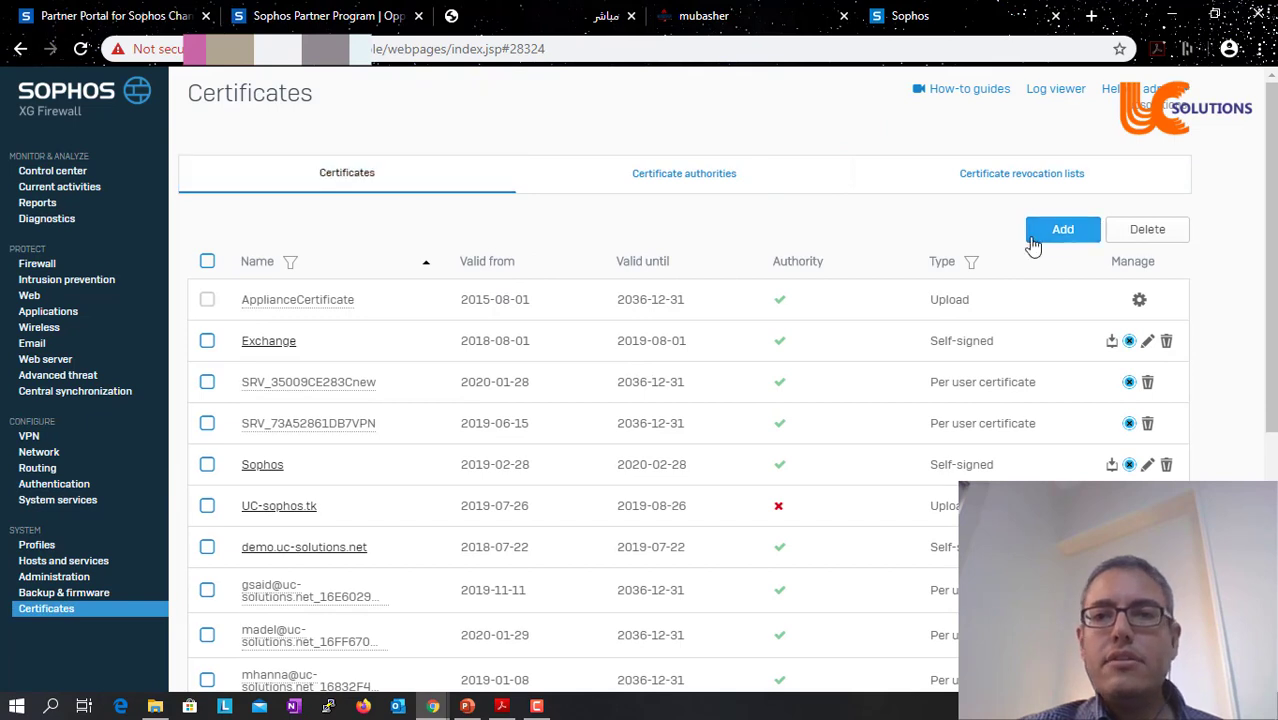
left_click(1058, 231)
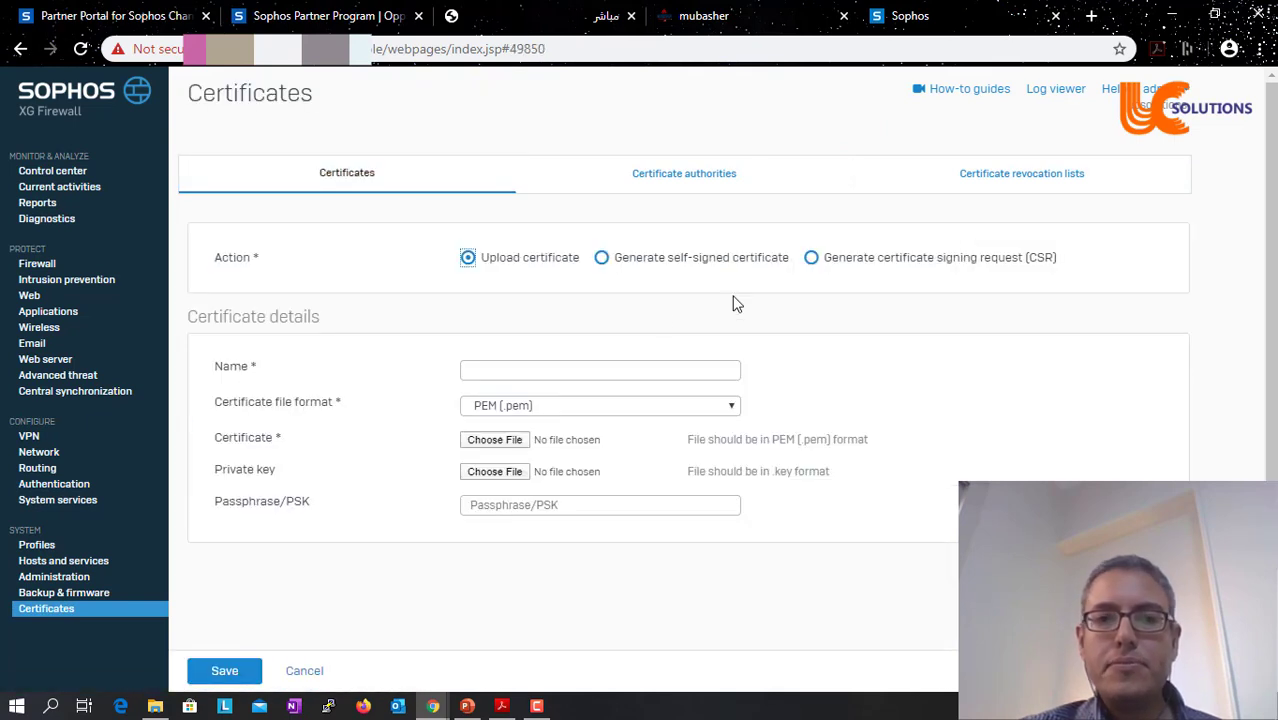
left_click(602, 259)
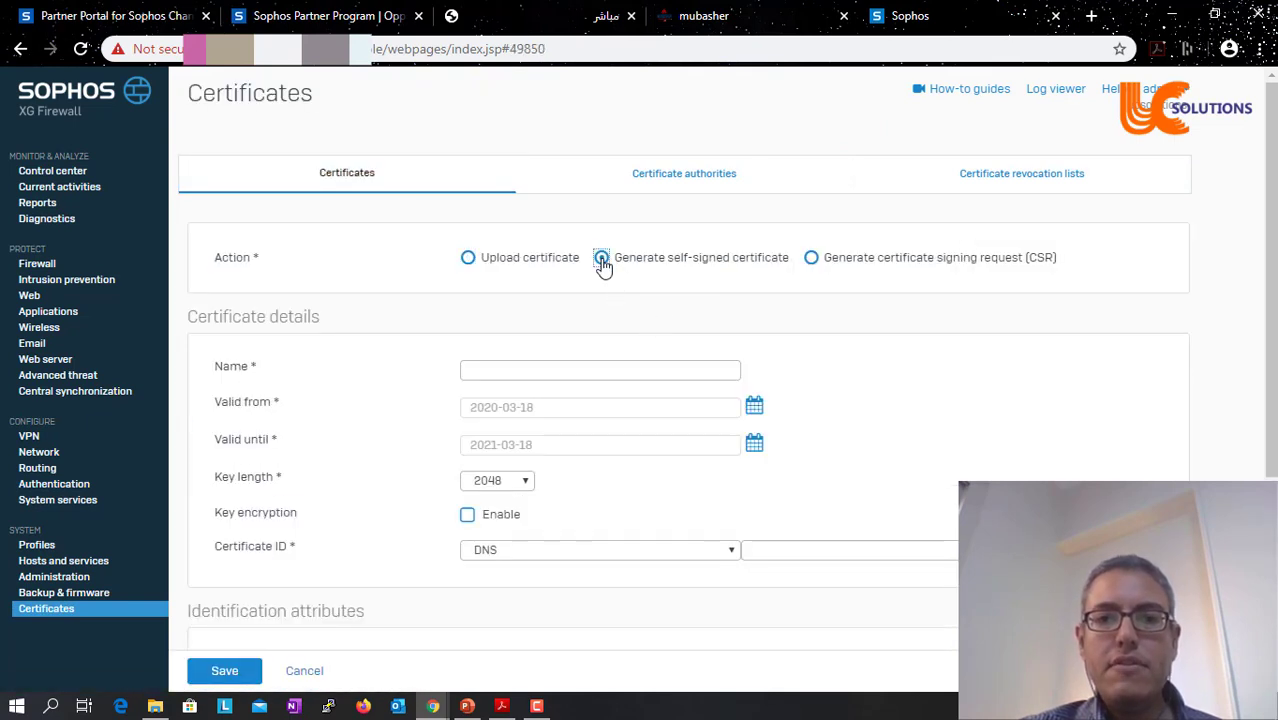
left_click(543, 367)
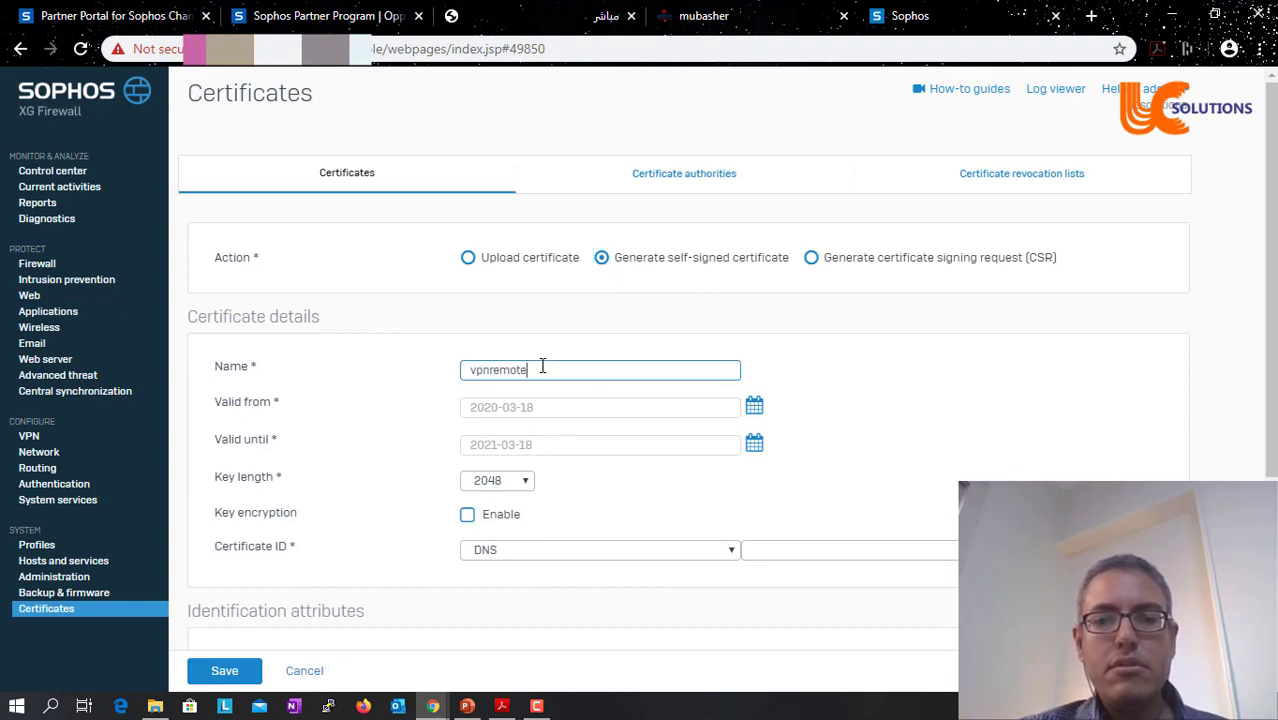
- Identify the certificate by DNS name sophos.uc-solutions.net
left_click(626, 550)
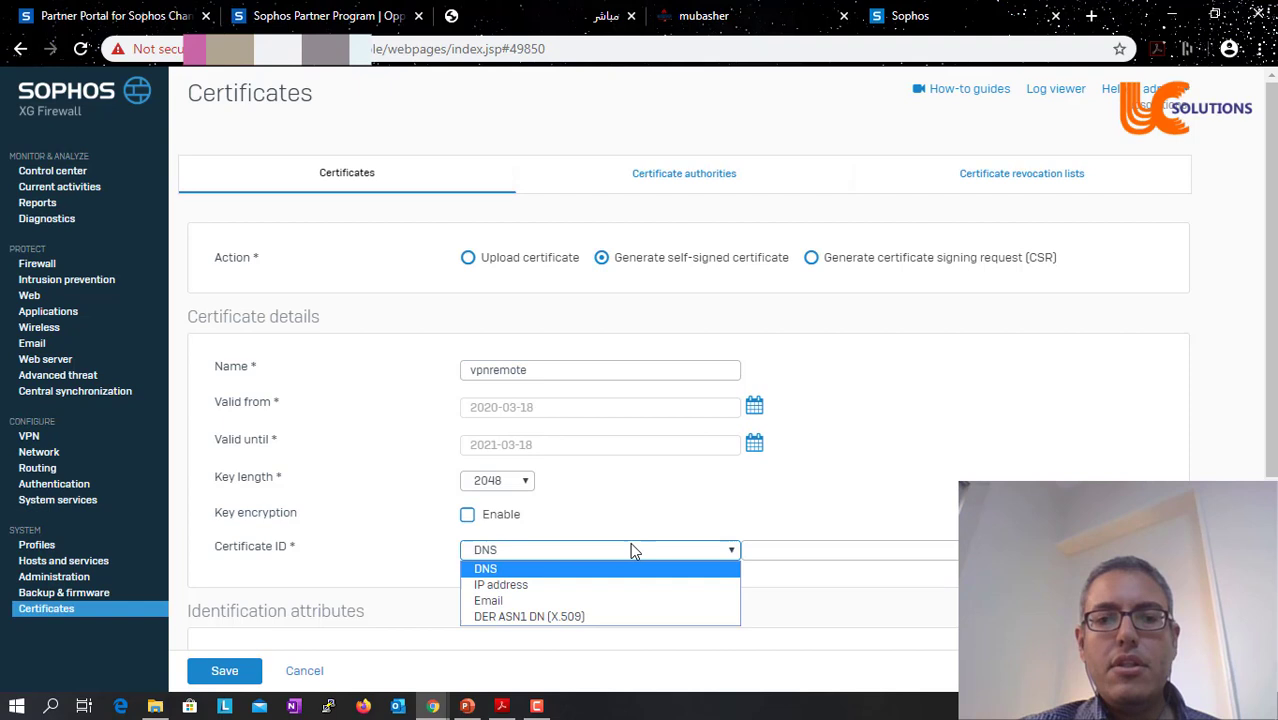
left_click(550, 586)
left_click(836, 556)
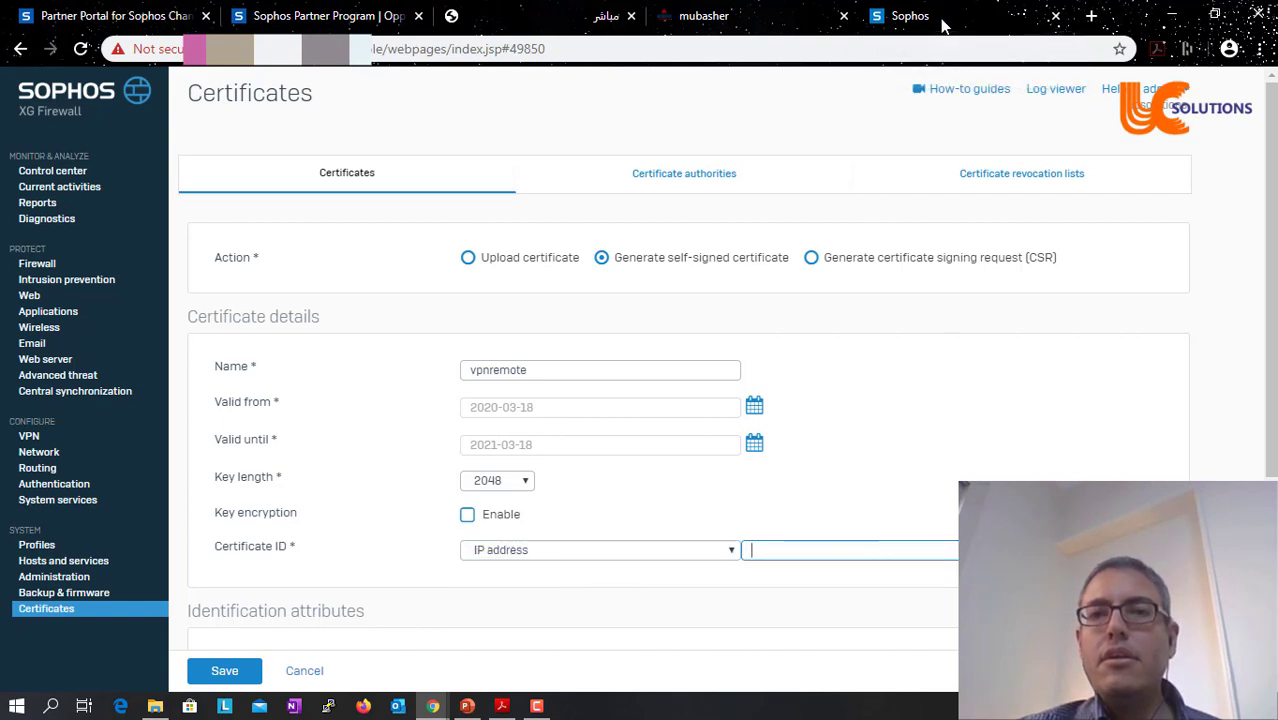
left_click(1089, 17)
left_click(626, 551)
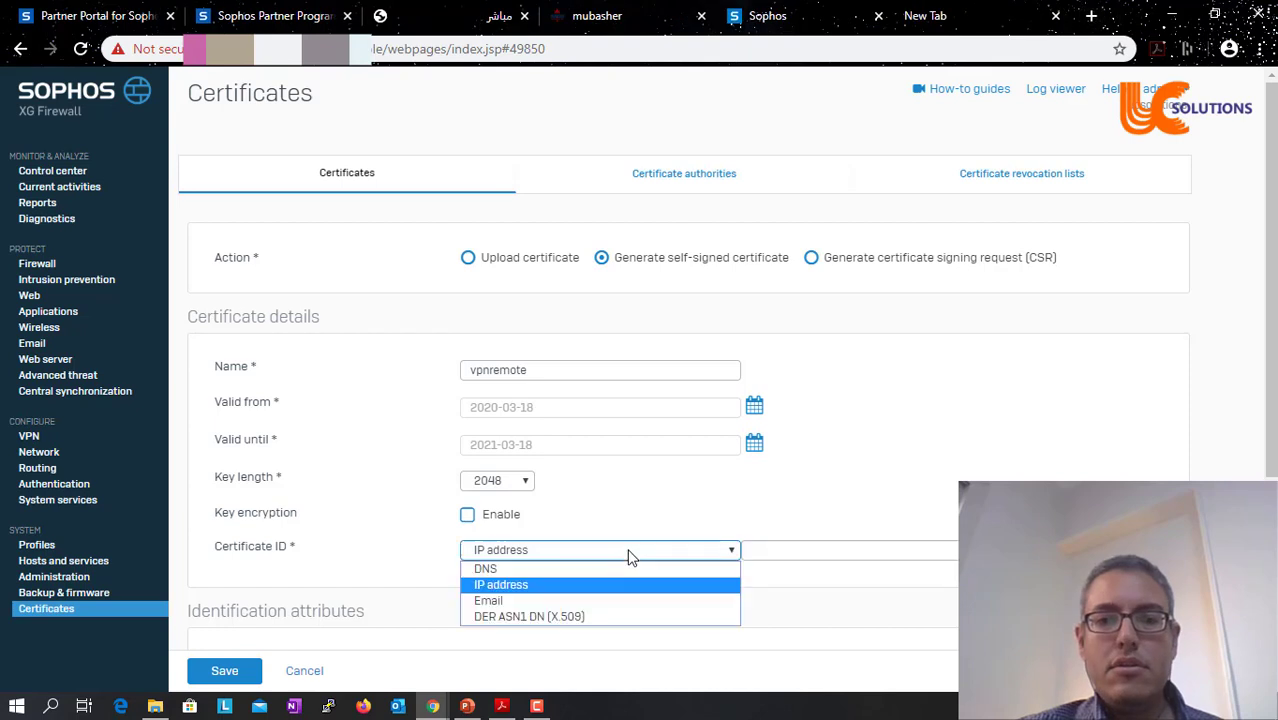
left_click(549, 568)
left_click(805, 550)
type("s")
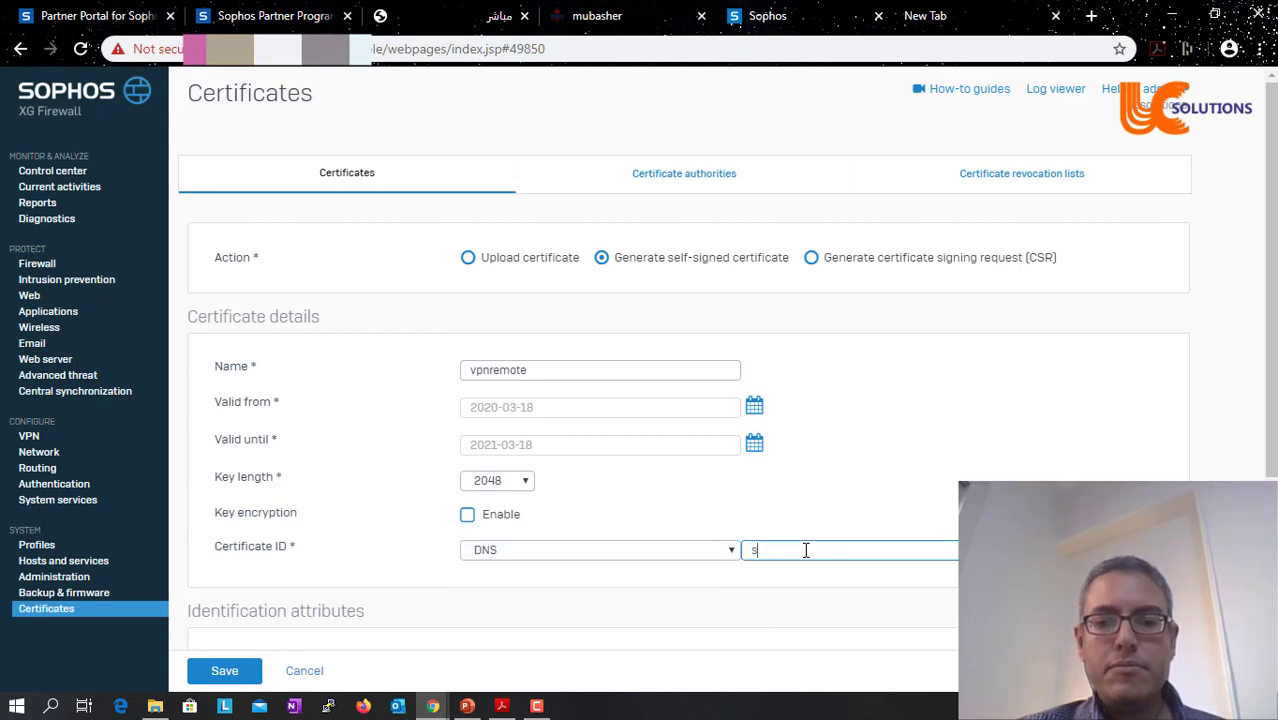
type("ophos.u")
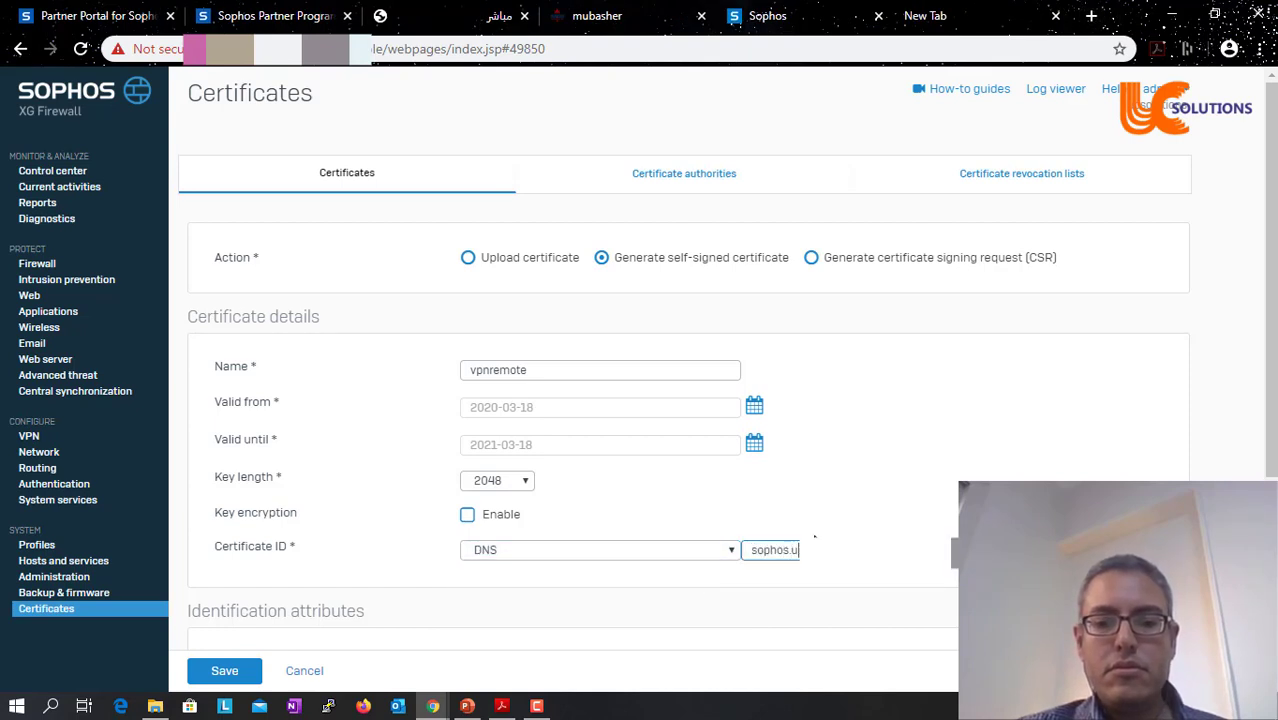
type("c")
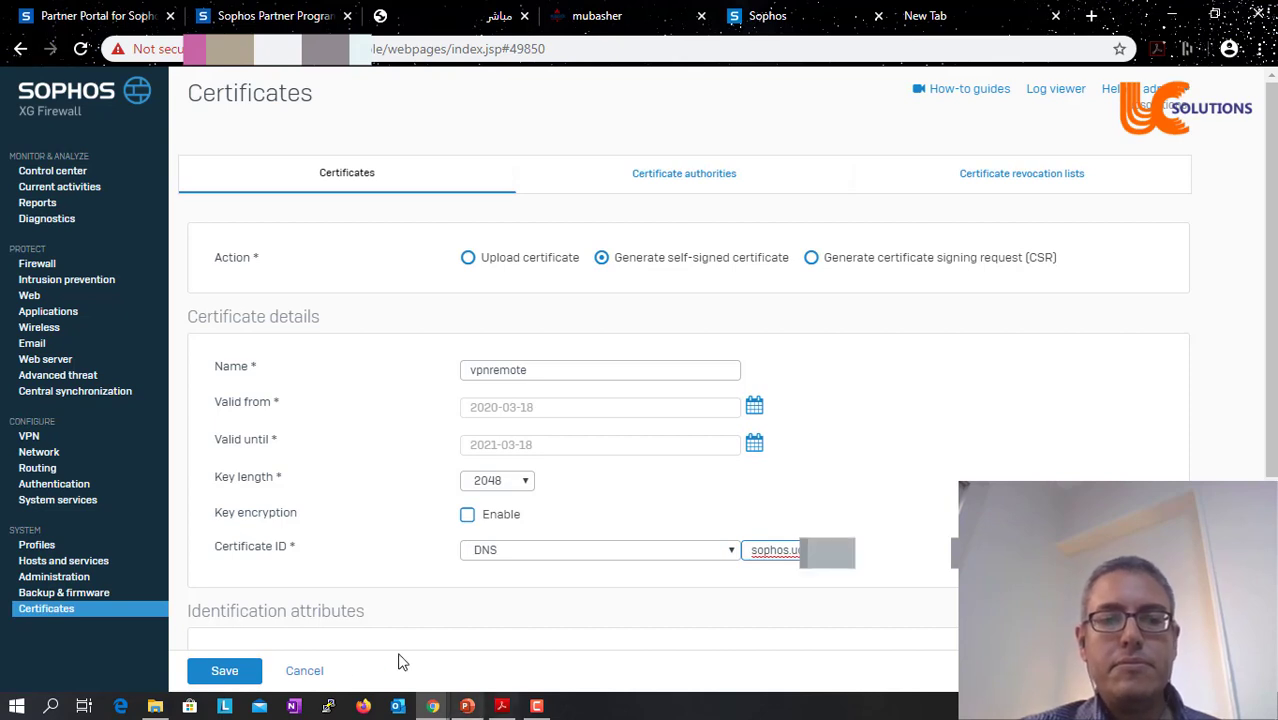
- Add common name sophosvpn after the missing-field warning and save the certificate
left_click(210, 674)
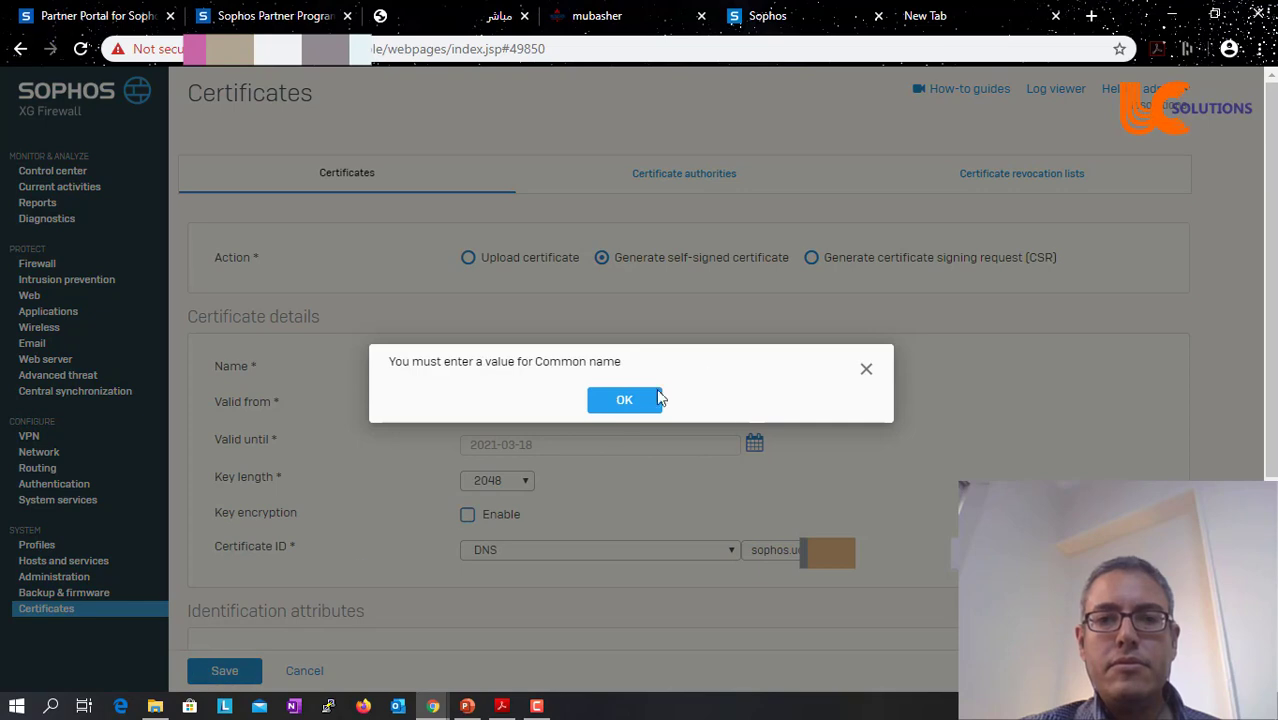
left_click(627, 402)
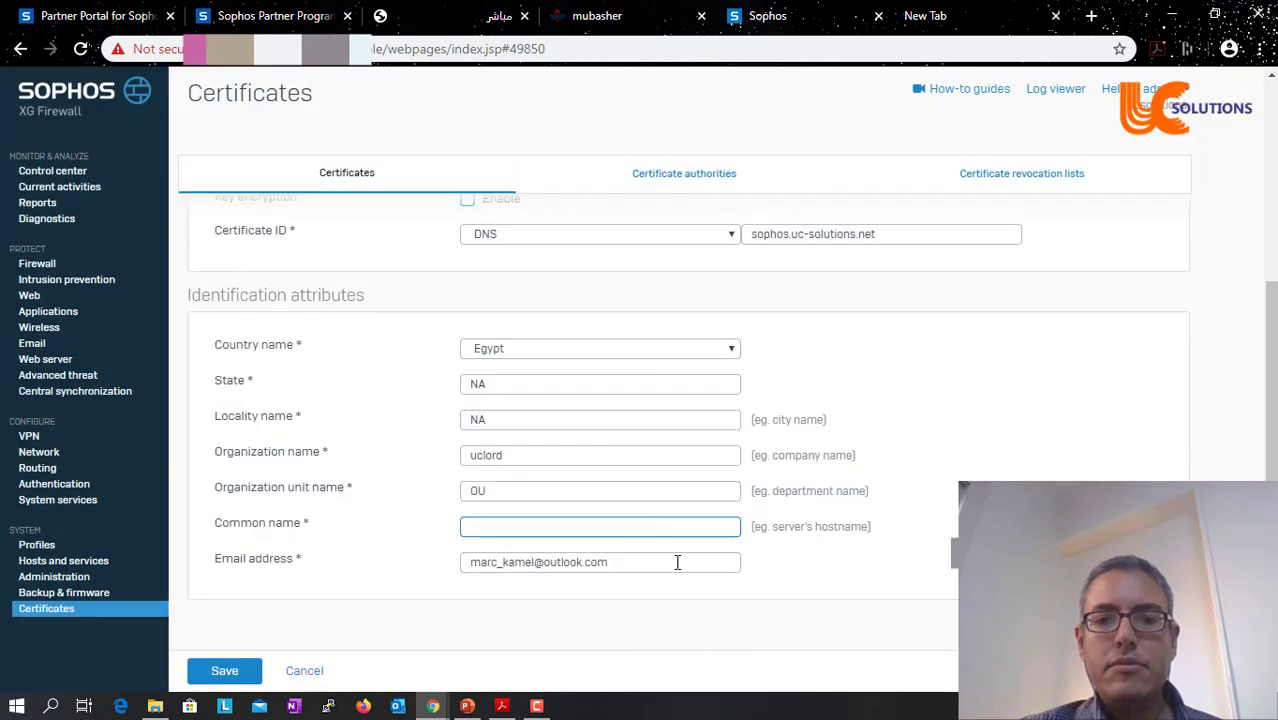
type("sophosvpn")
left_click(240, 674)
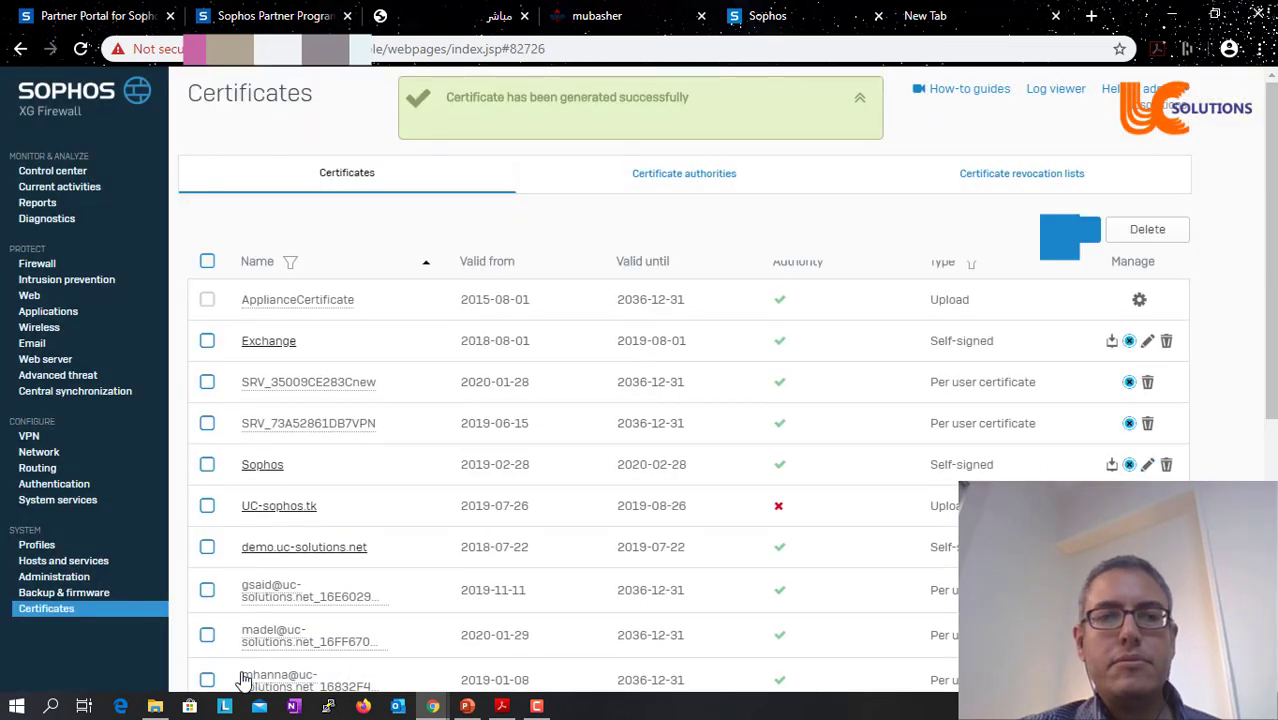
- Set the SSL VPN server certificate to vpnremote with override hostname 41.38.75.64 and apply
left_click(29, 436)
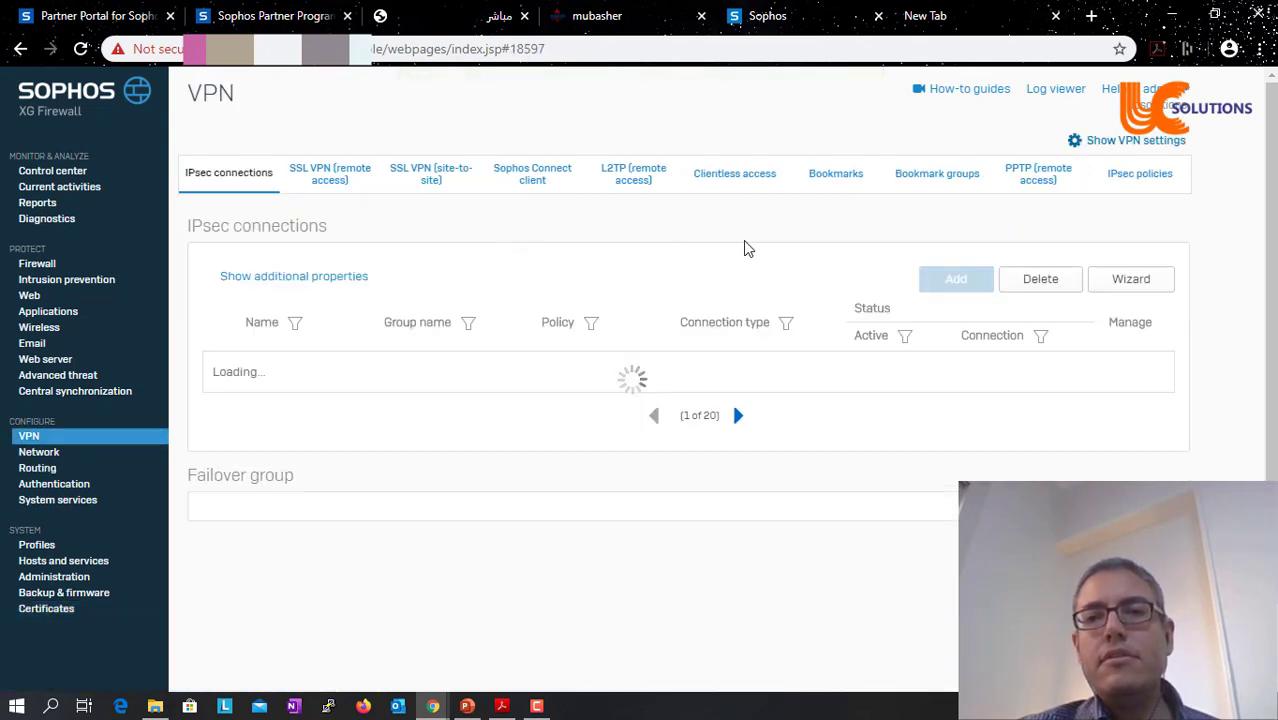
left_click(1135, 141)
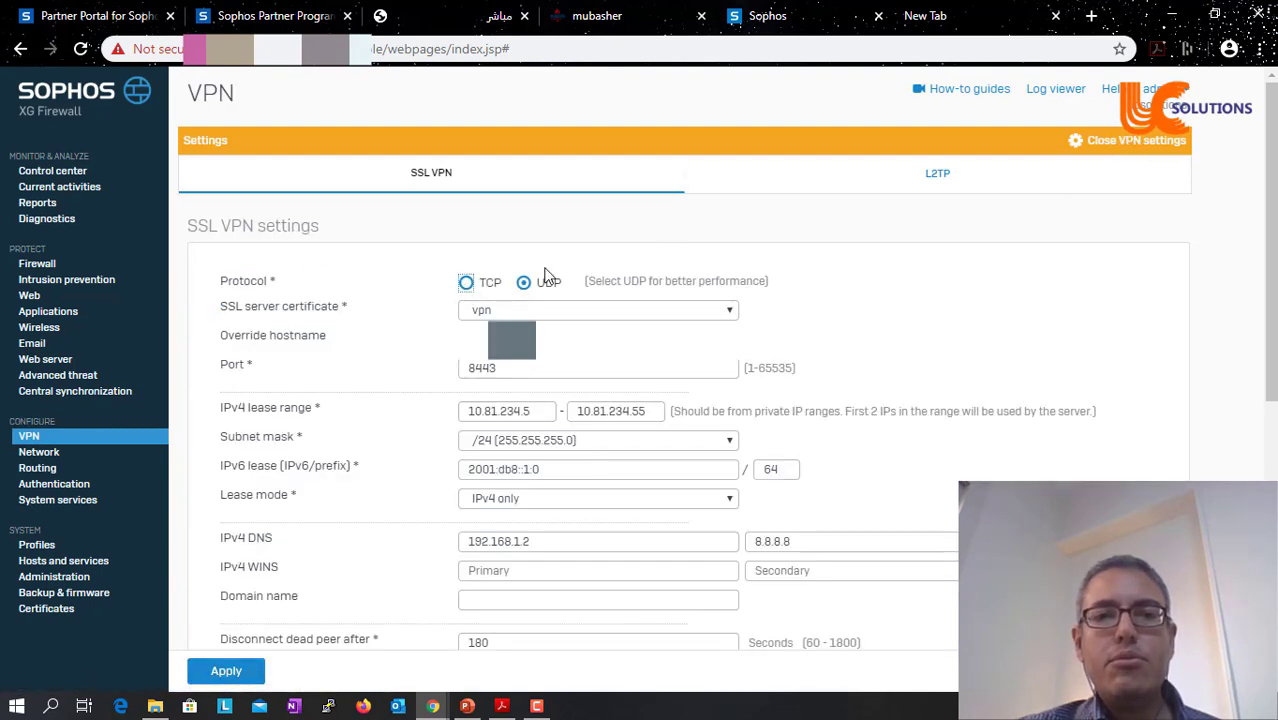
left_click(489, 313)
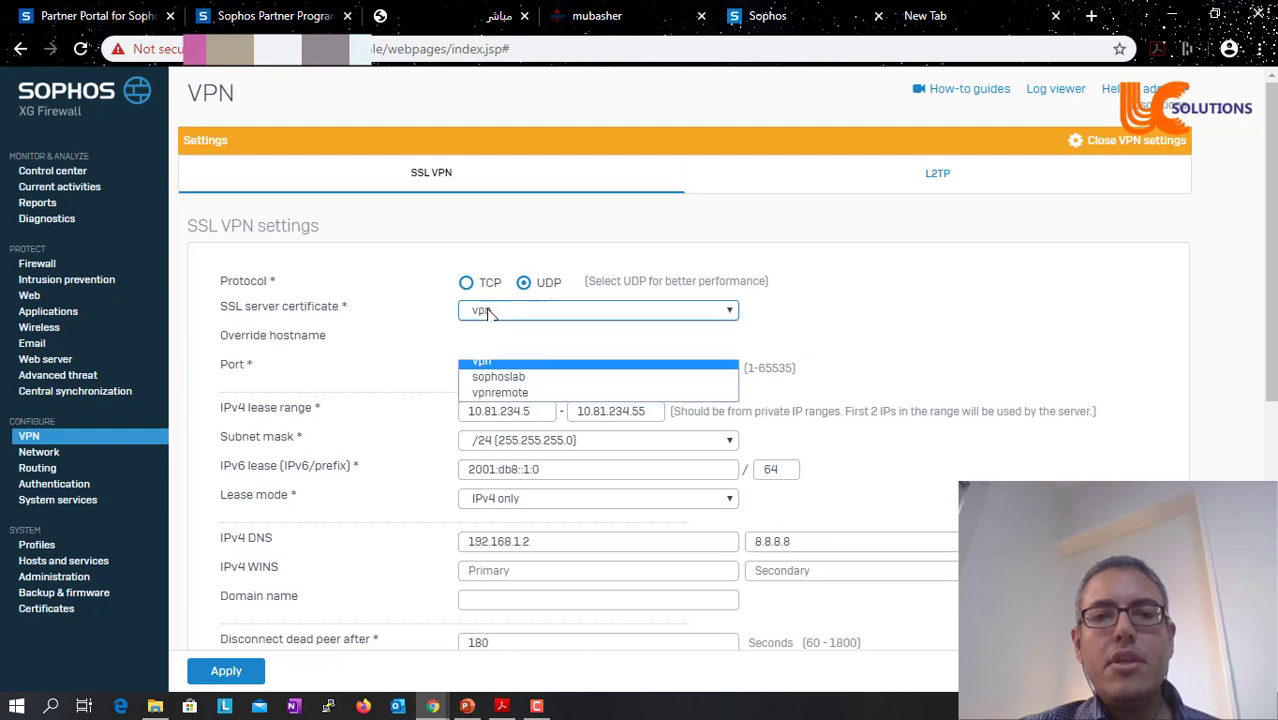
left_click(496, 393)
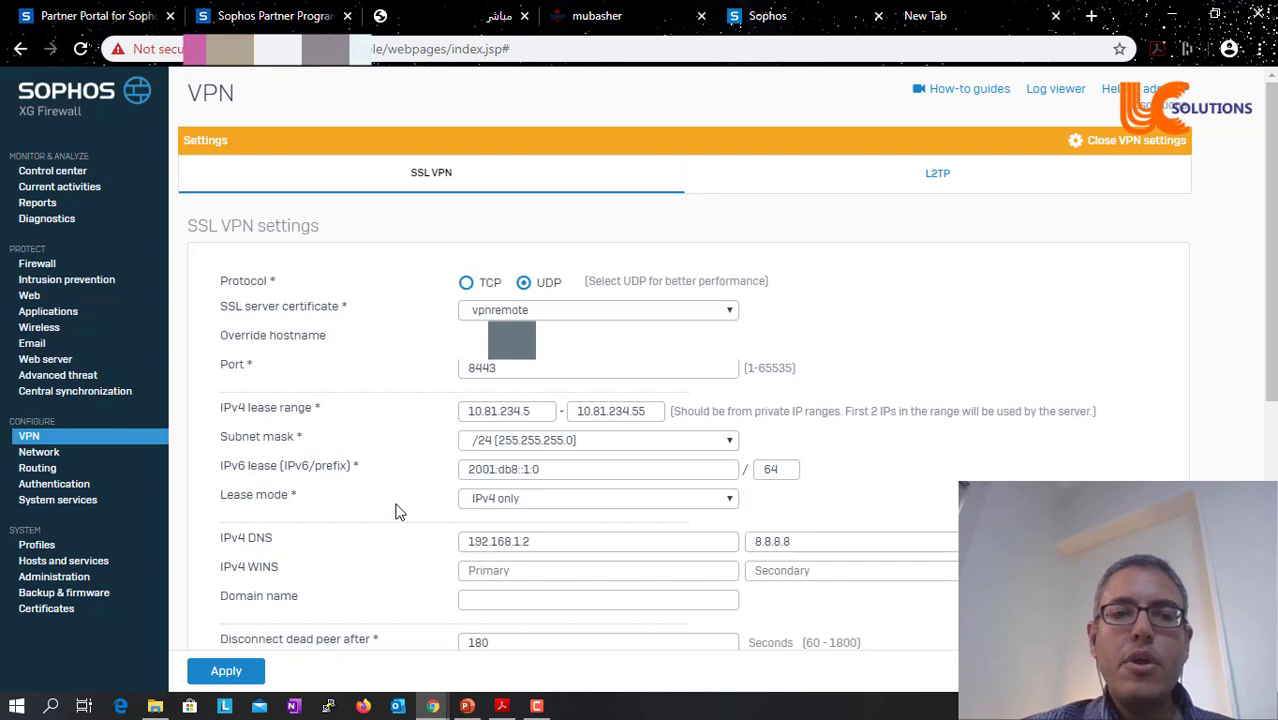
scroll(395, 512, "down", 1)
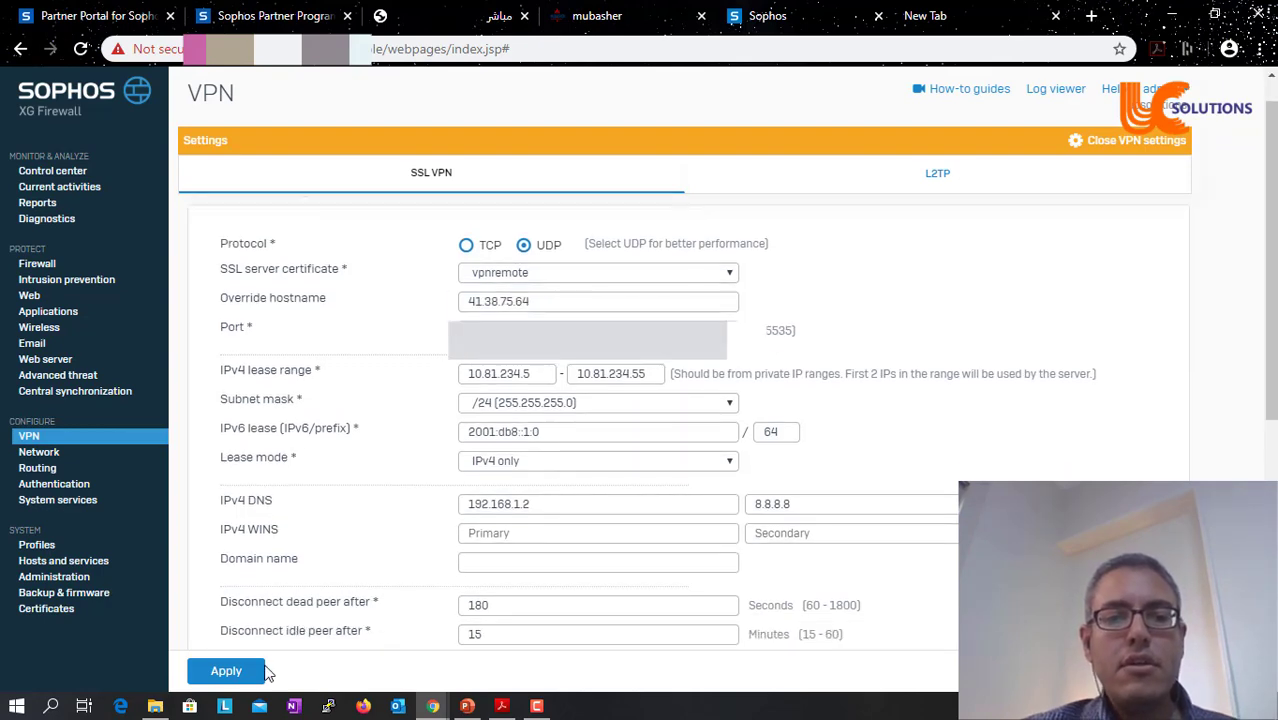
left_click(229, 680)
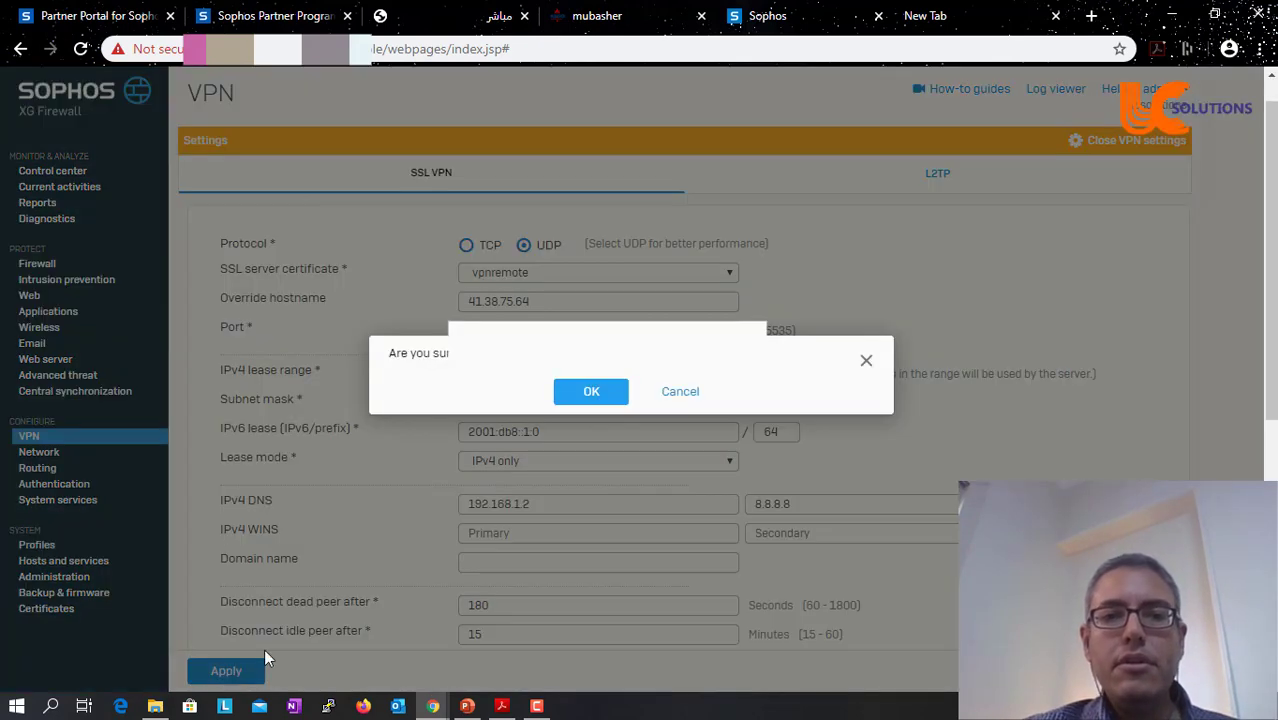
left_click(595, 398)
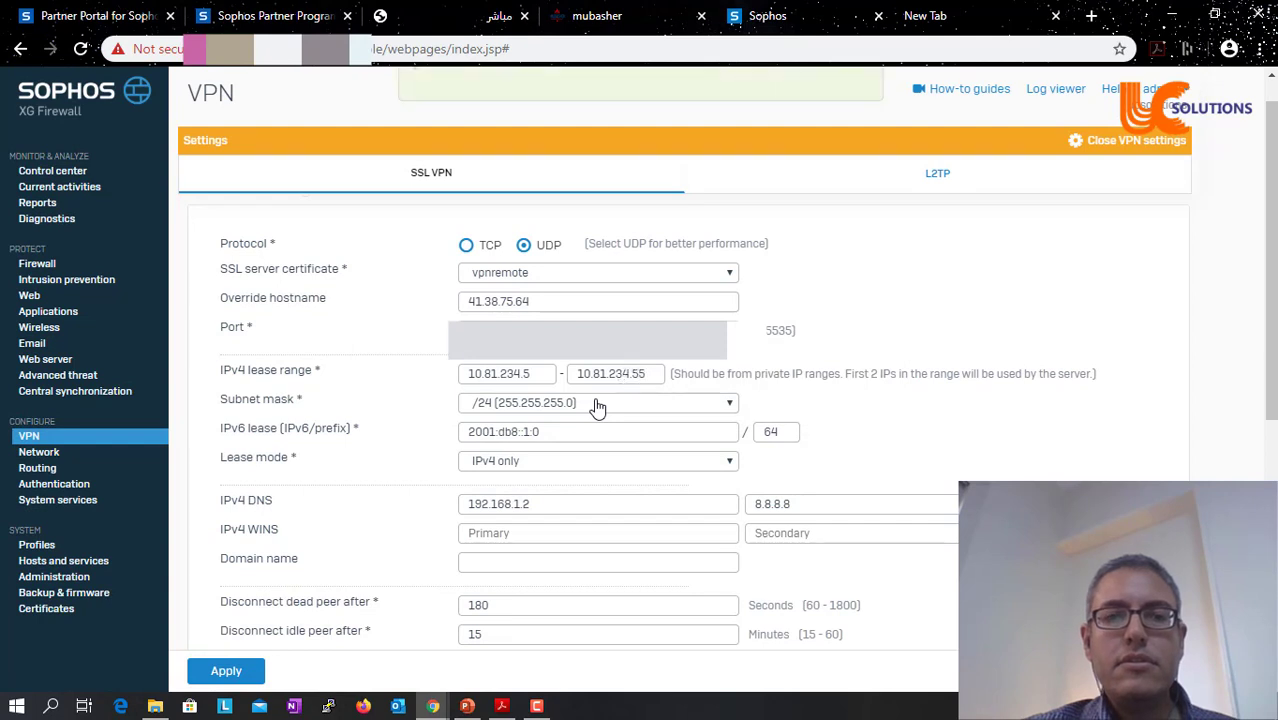
- Switch the SSL VPN server certificate to vpn and apply the settings again
left_click(619, 277)
left_click(522, 327)
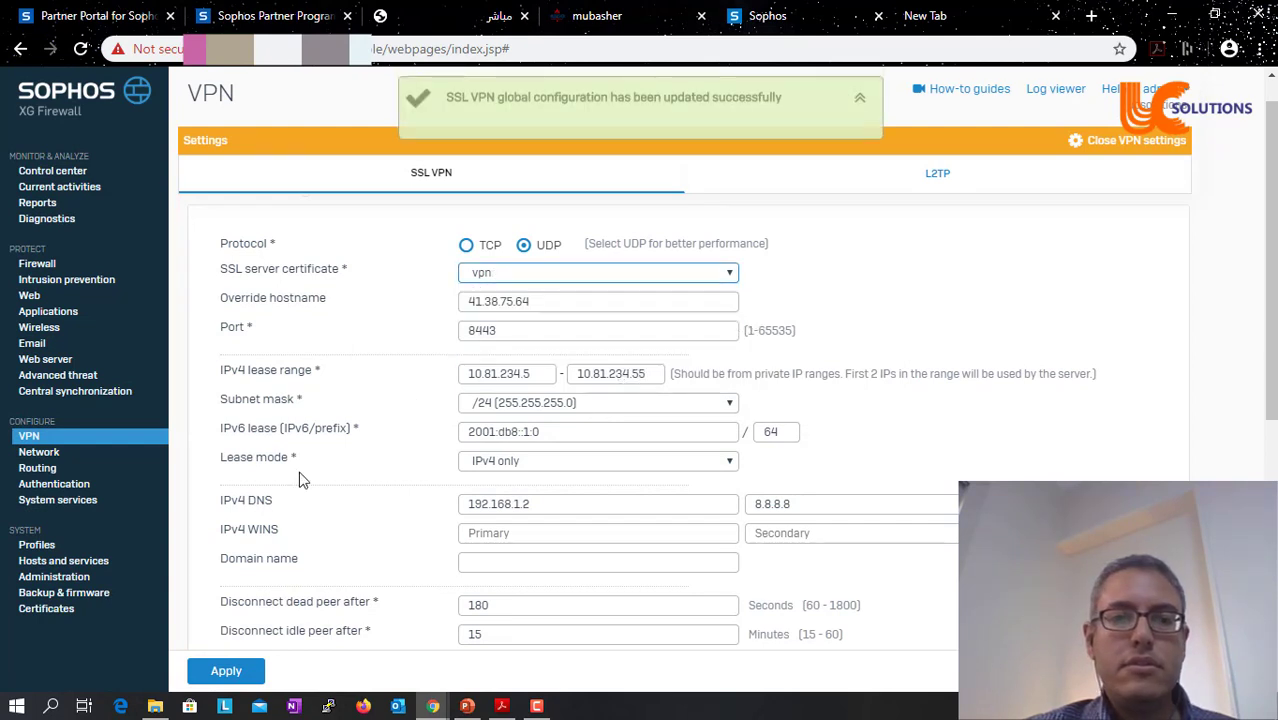
left_click(237, 670)
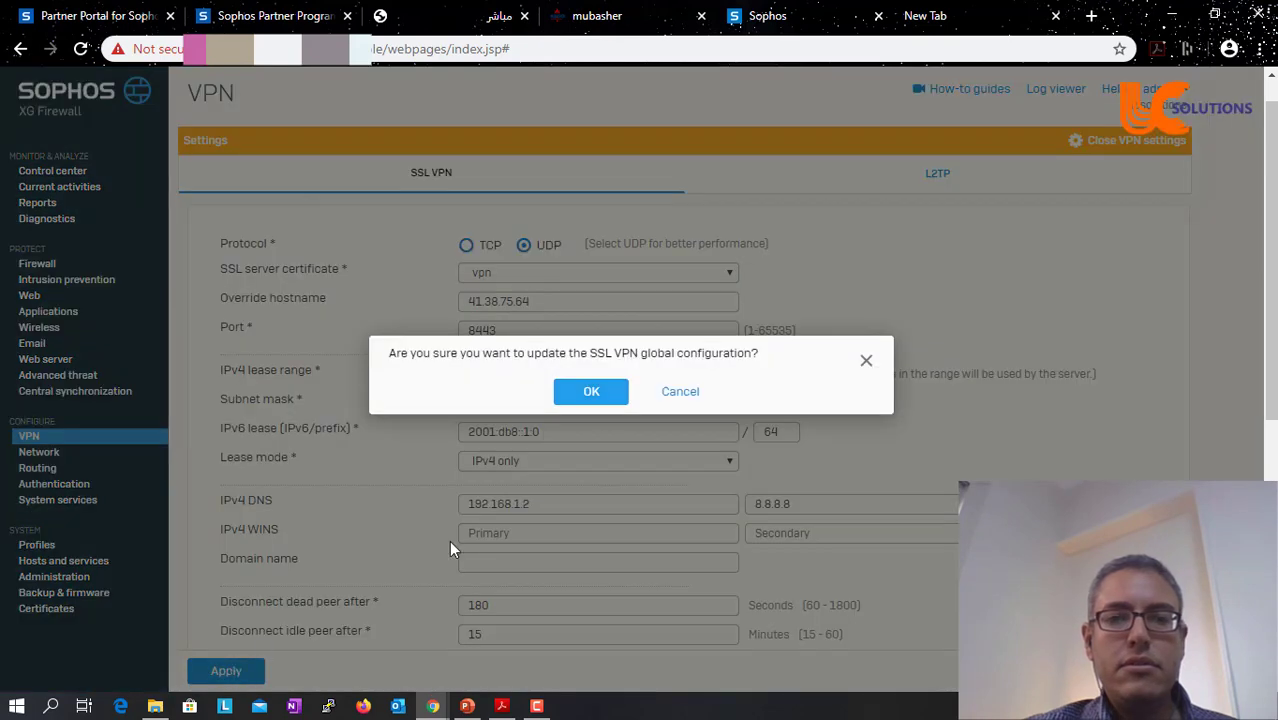
left_click(609, 394)
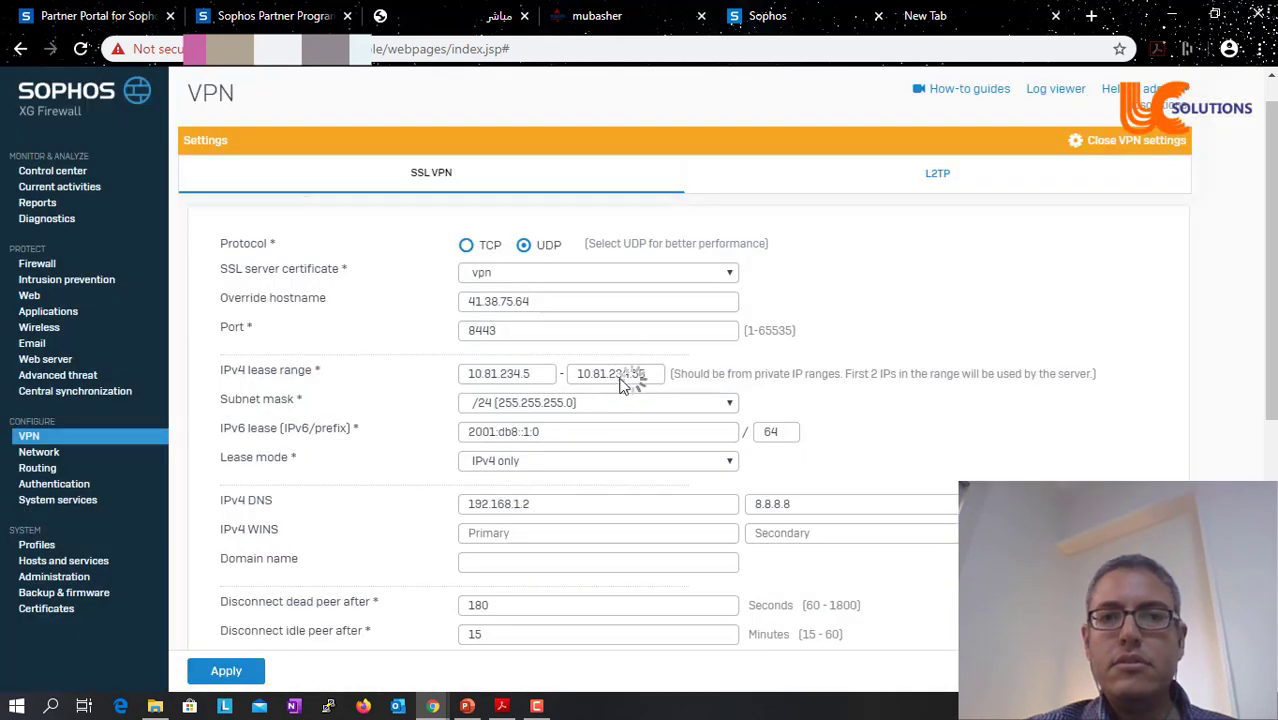
- Create a new SSL VPN remote access policy named remoteuser
left_click(1128, 142)
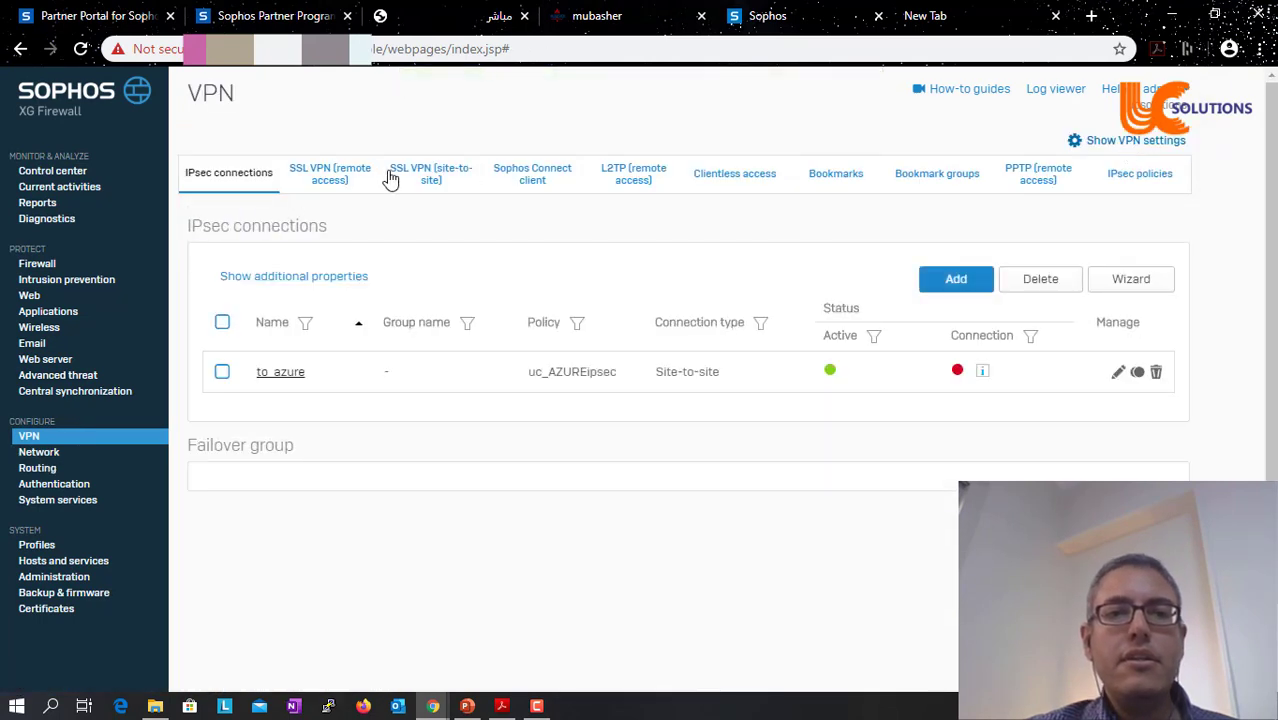
left_click(321, 190)
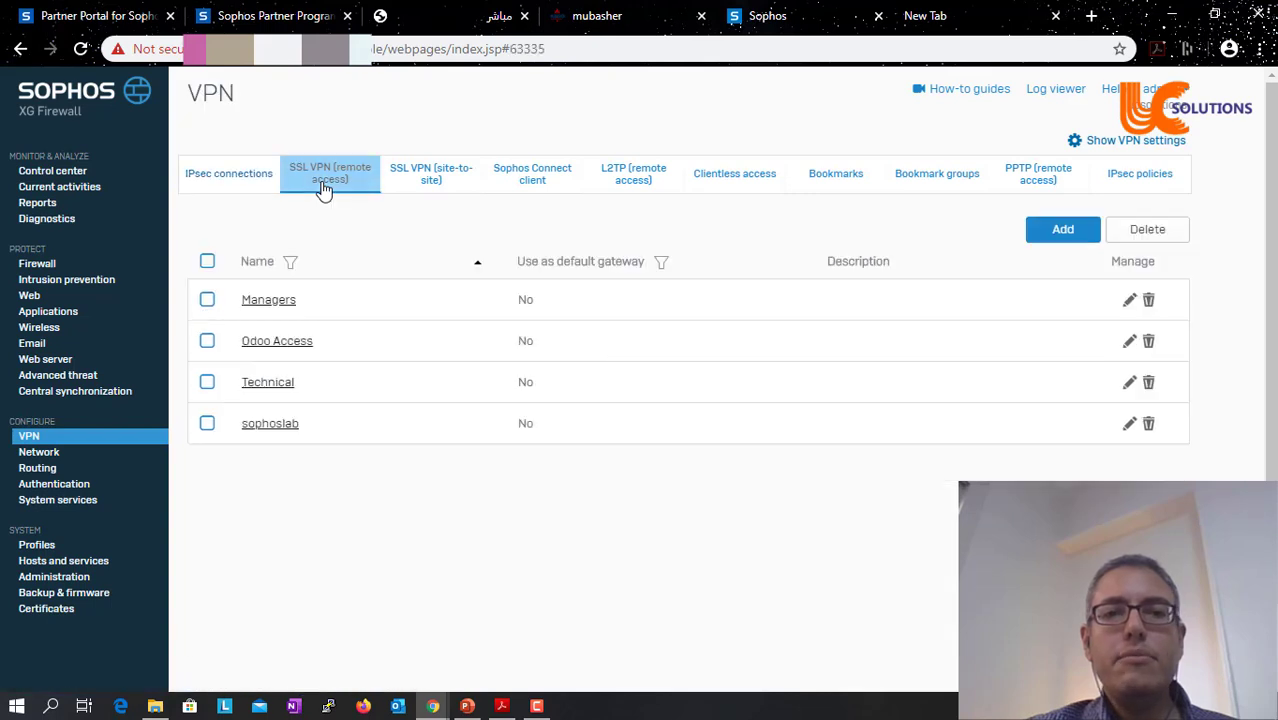
left_click(1040, 240)
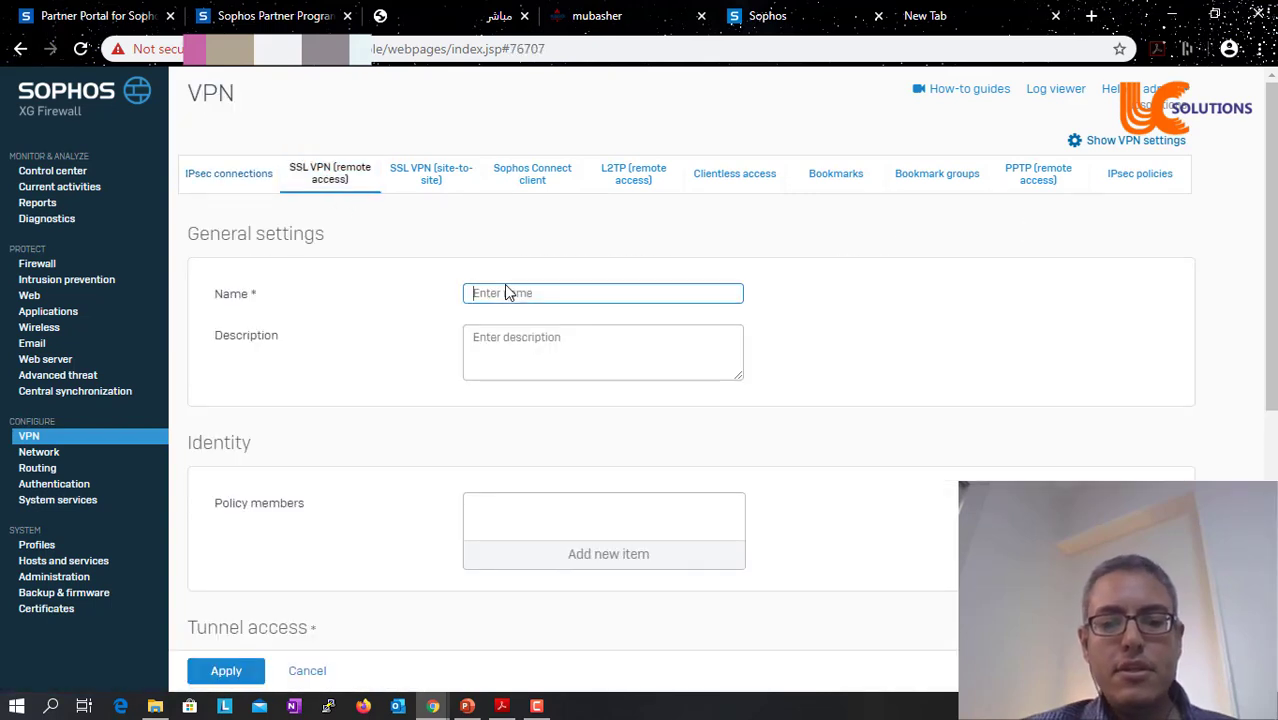
type("remot")
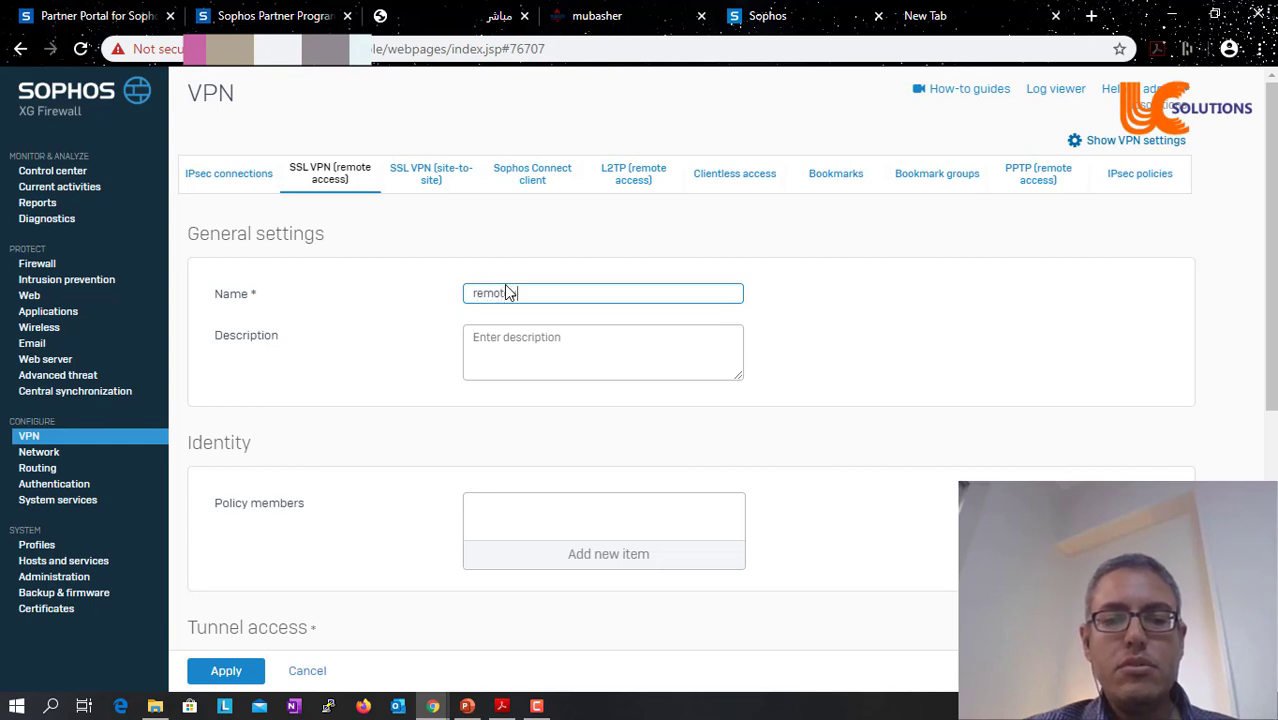
type("euserd")
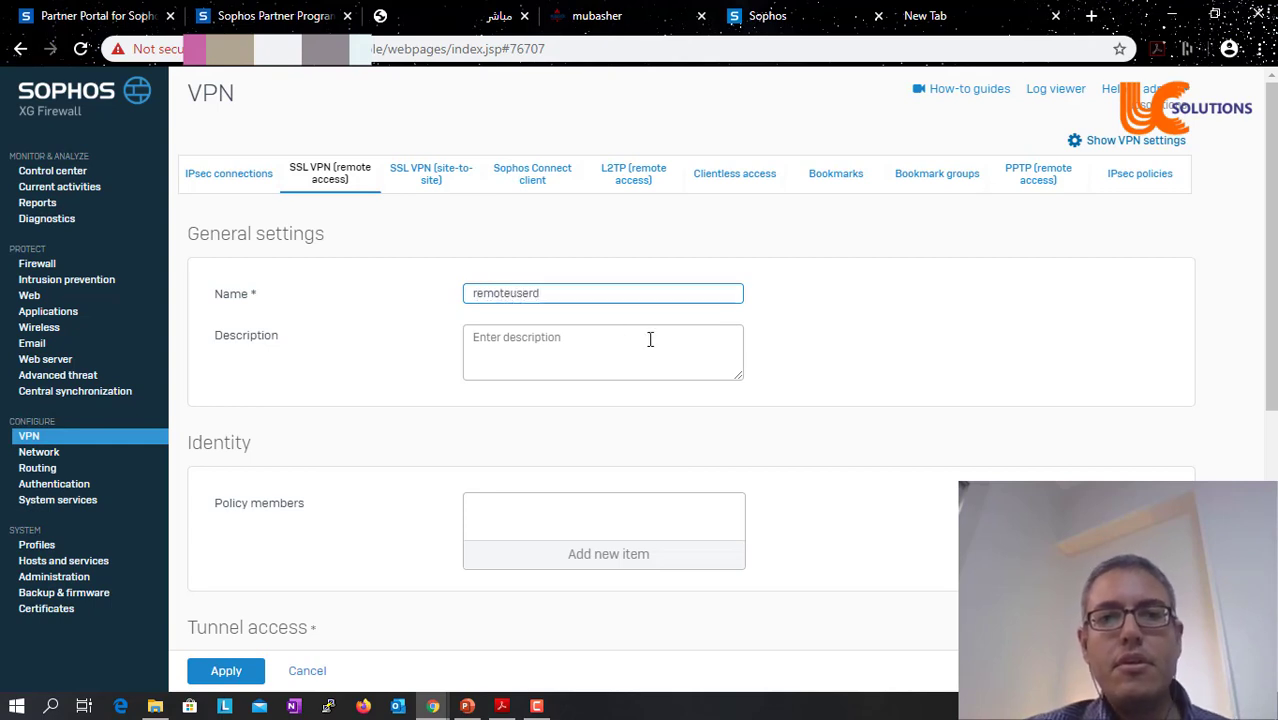
key("BackSpace")
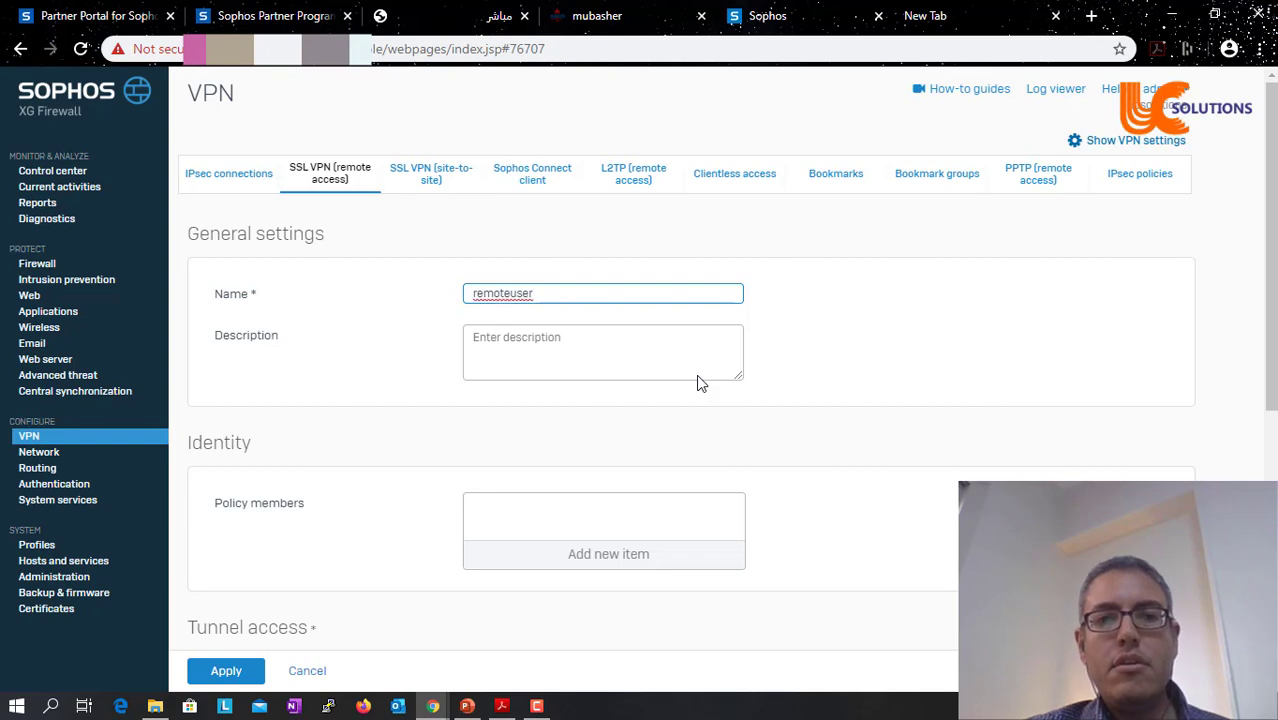
- Add vpn123 and Open Group as the policy's members
left_click(616, 556)
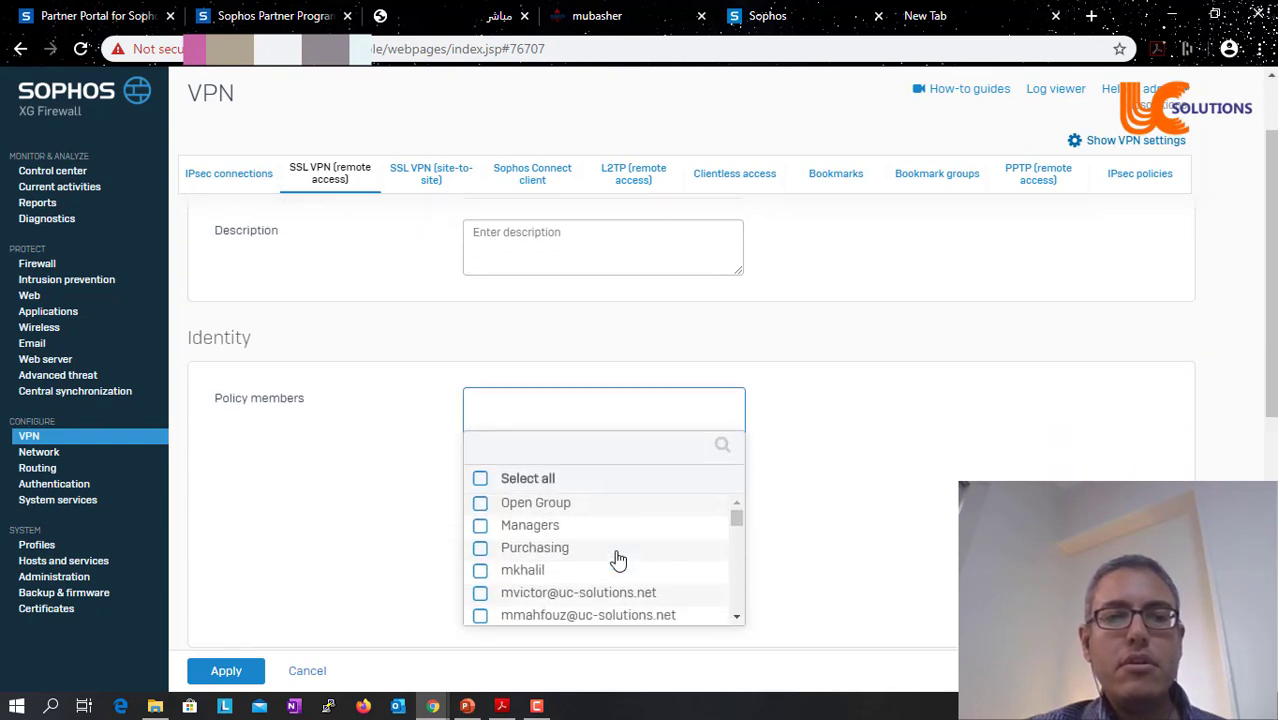
left_click(527, 453)
type("vp")
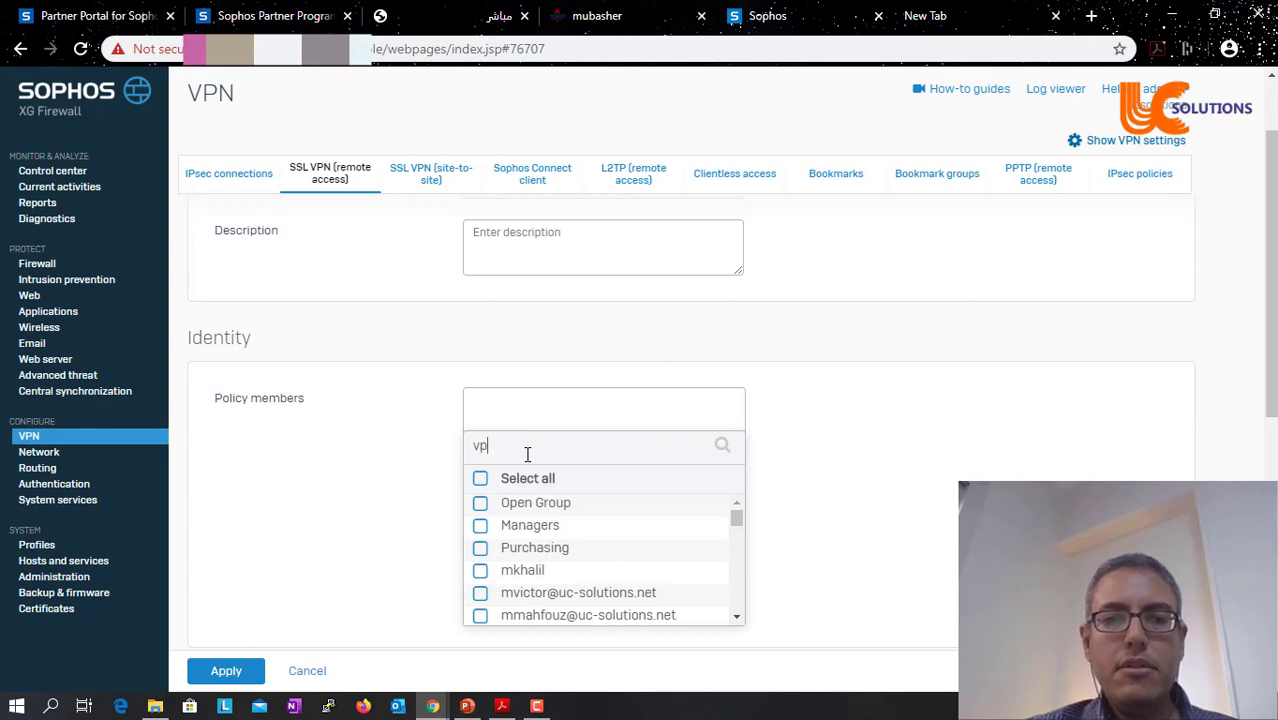
type("n")
left_click(479, 506)
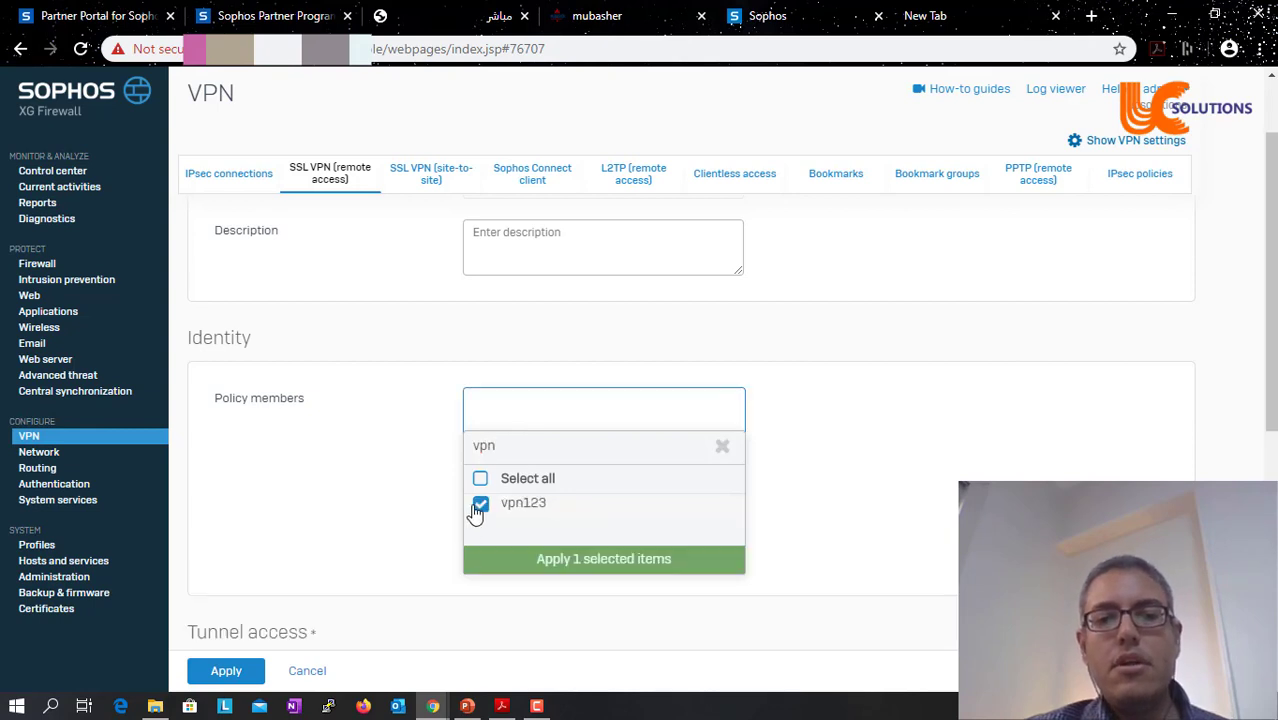
left_click(560, 558)
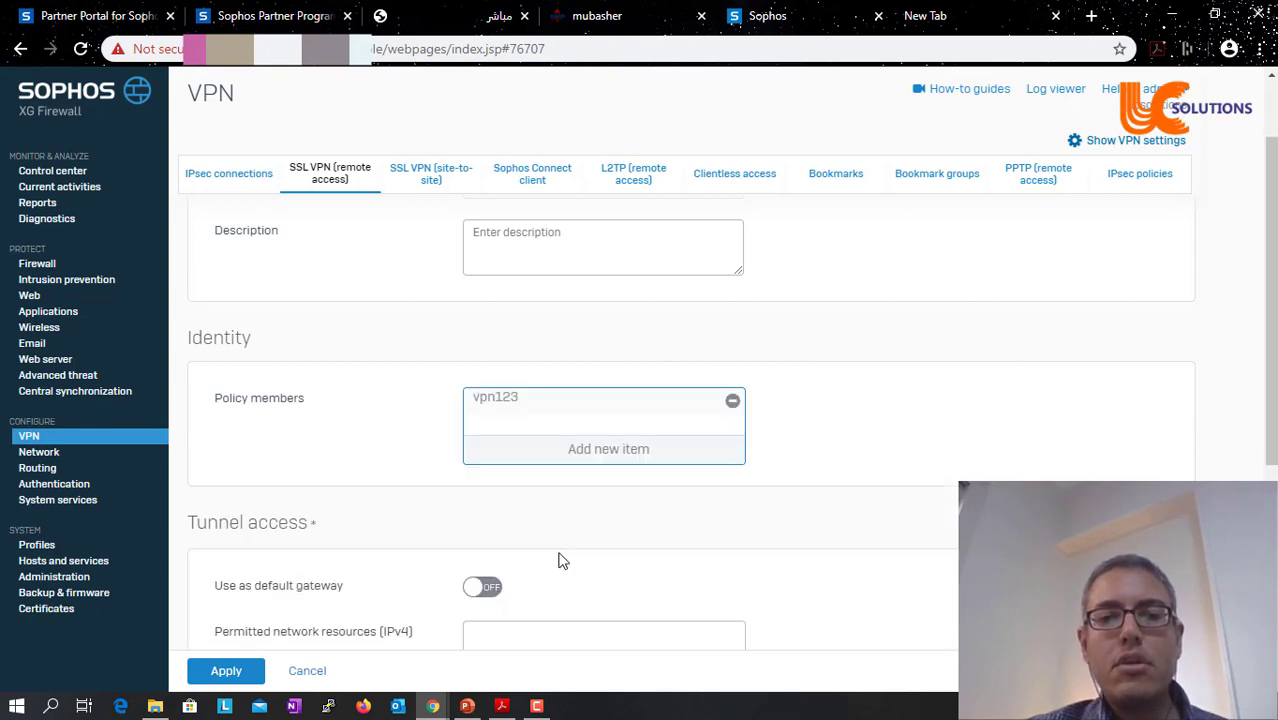
left_click(647, 455)
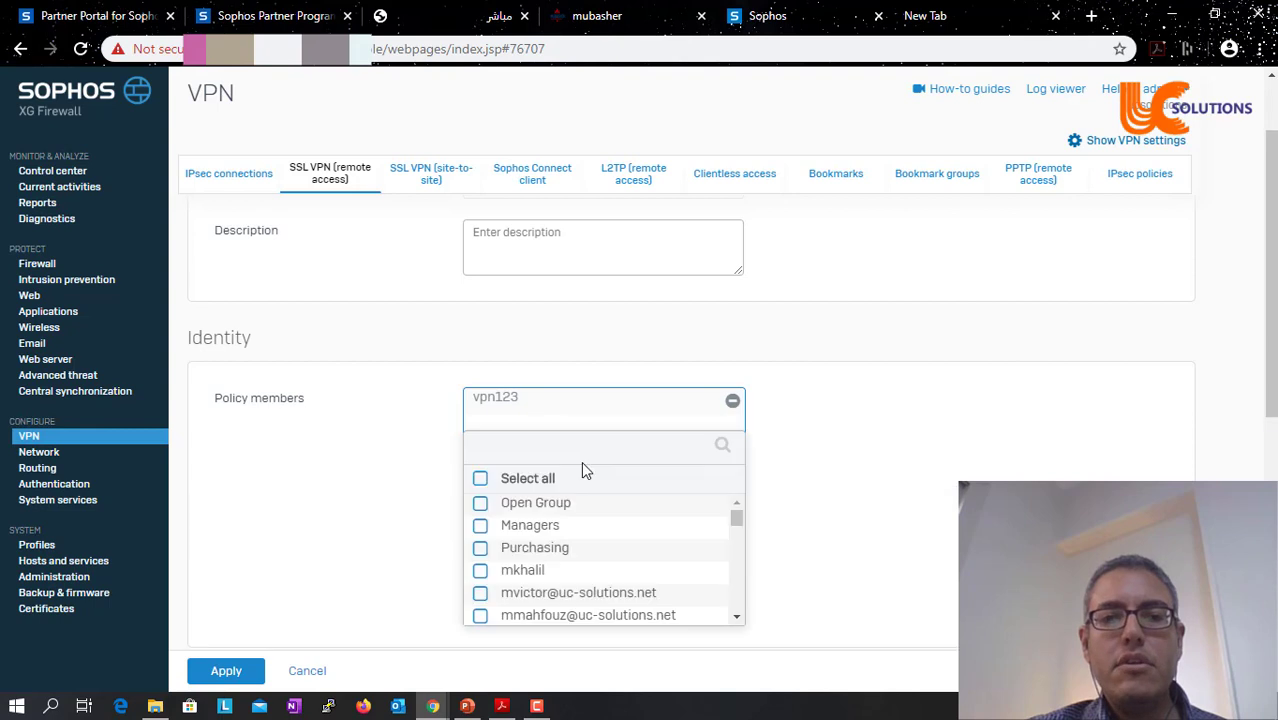
left_click(481, 503)
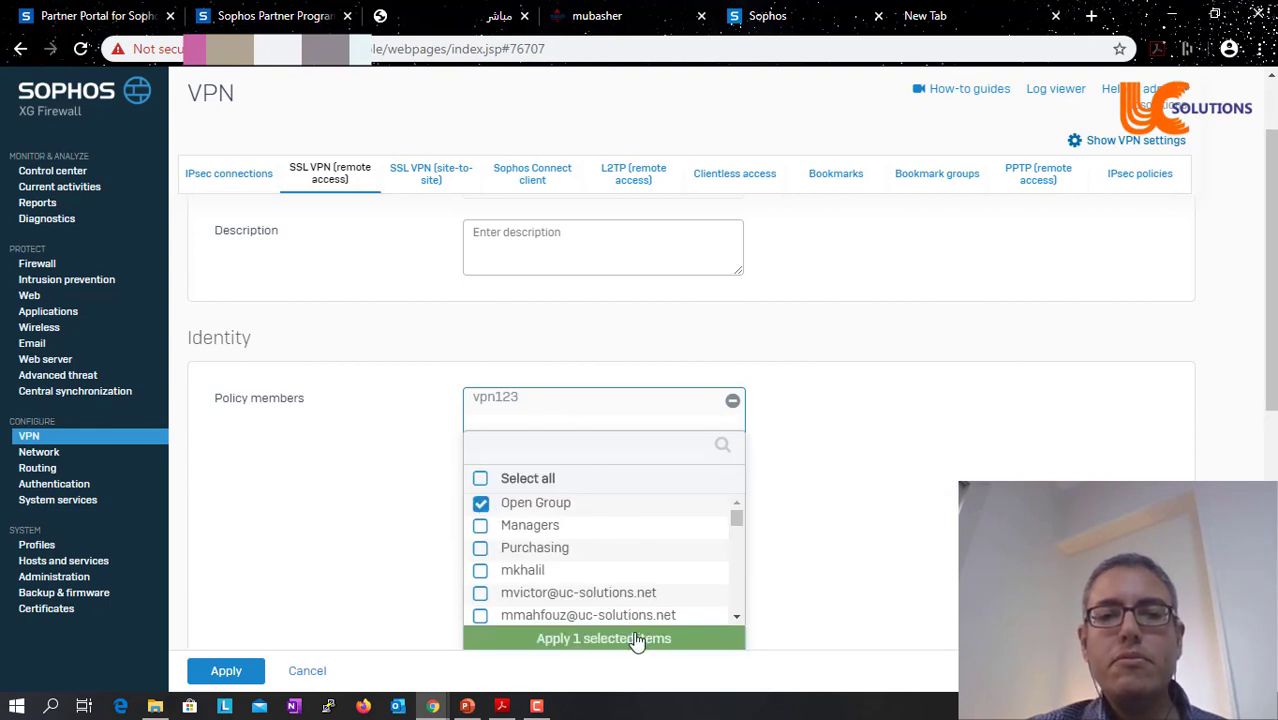
left_click(637, 638)
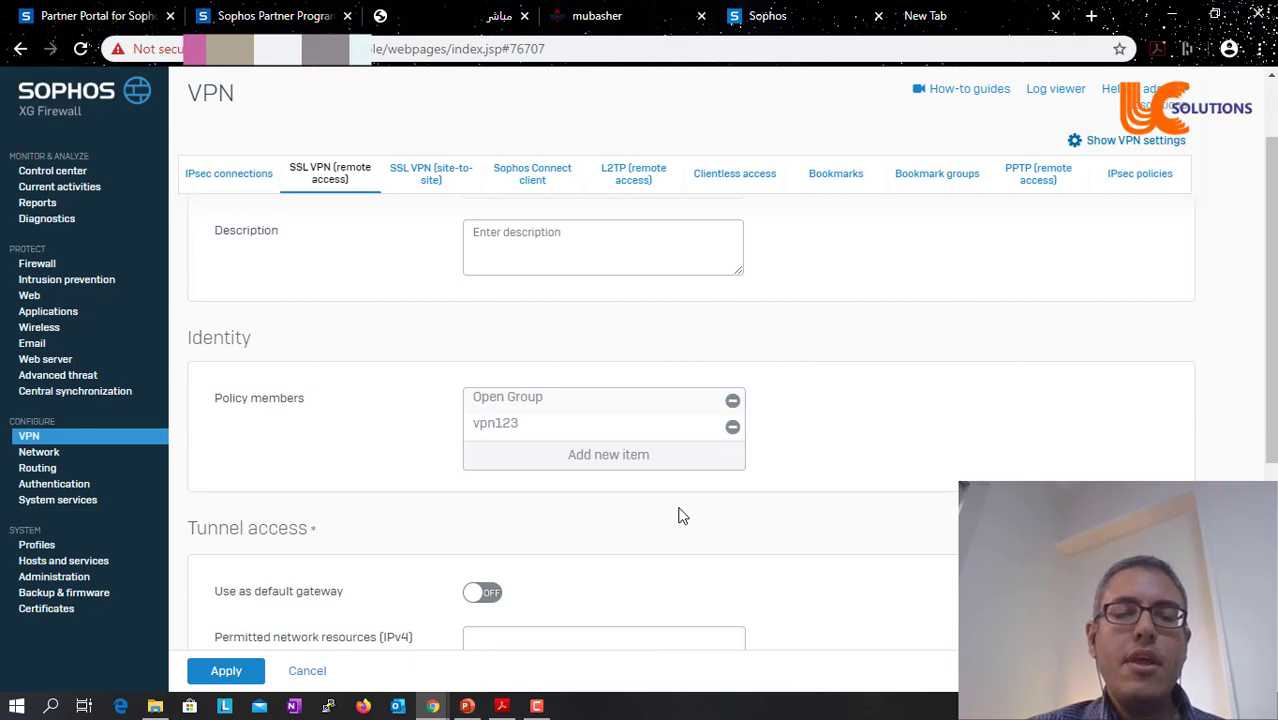
- Create network host Local_lan_vpn (192.168.1.0/24) as the policy's permitted IPv4 resource
scroll(678, 515, "down", 2)
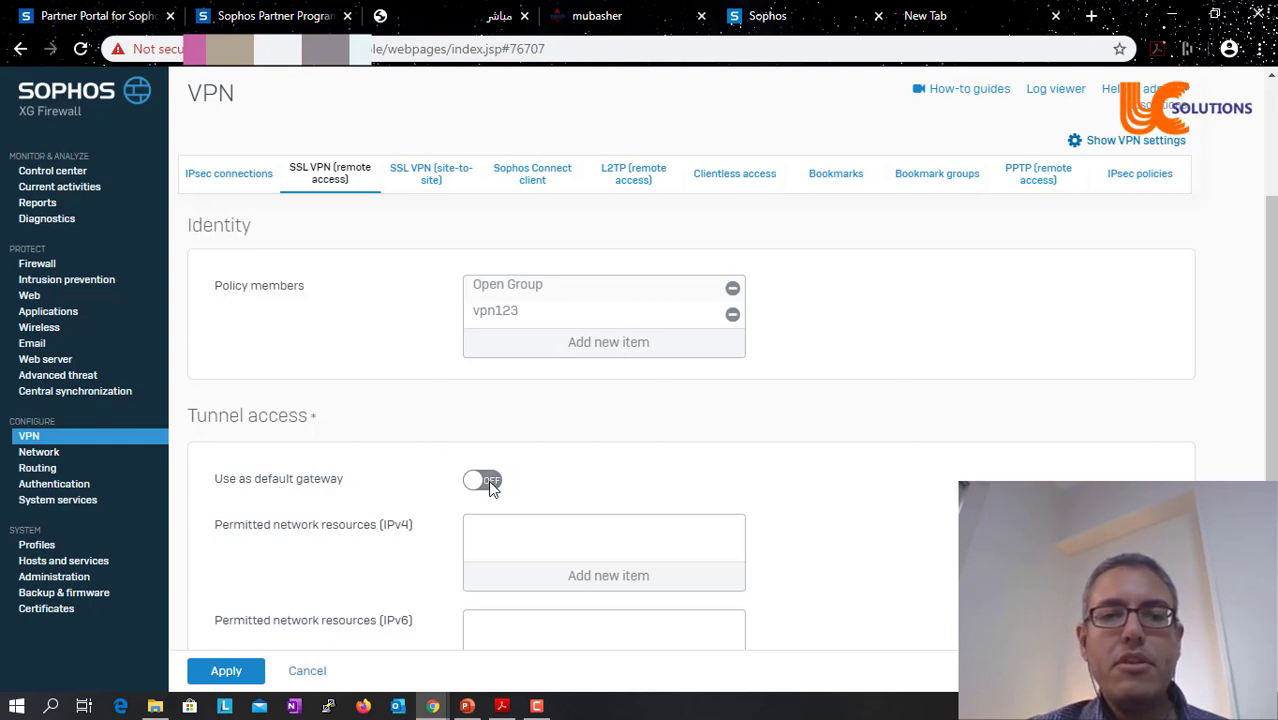
left_click(634, 575)
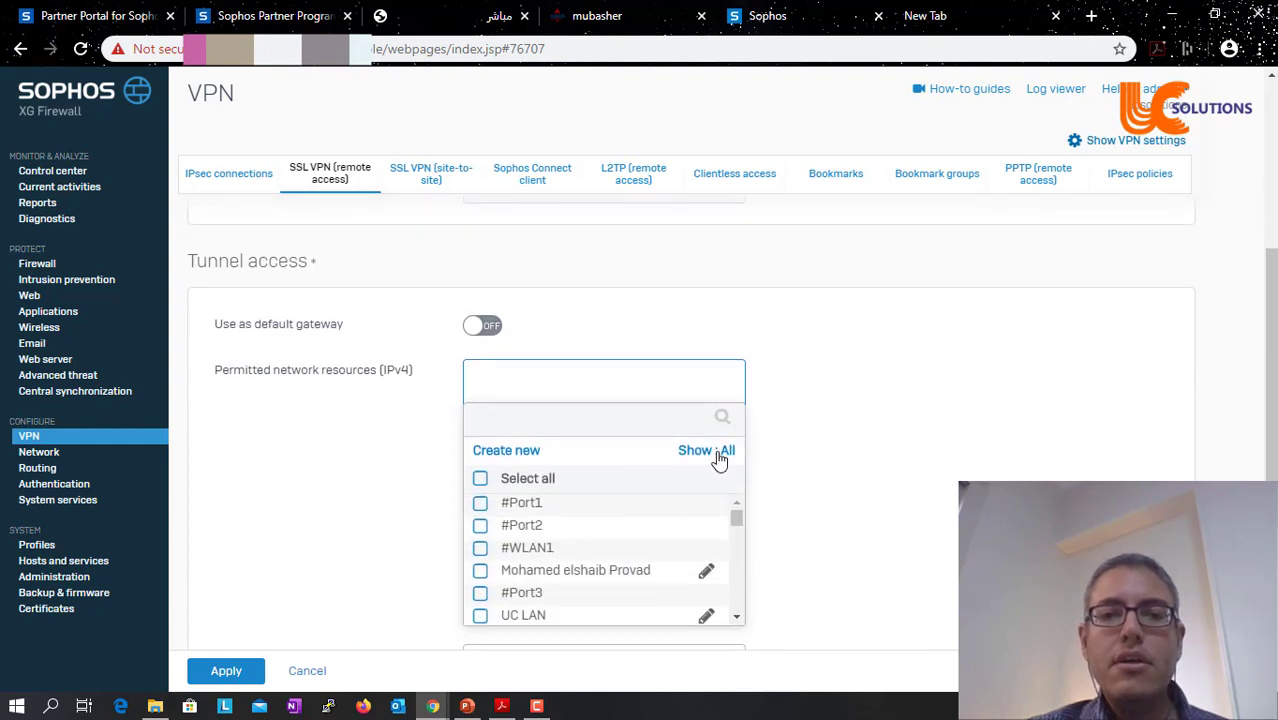
left_click(720, 452)
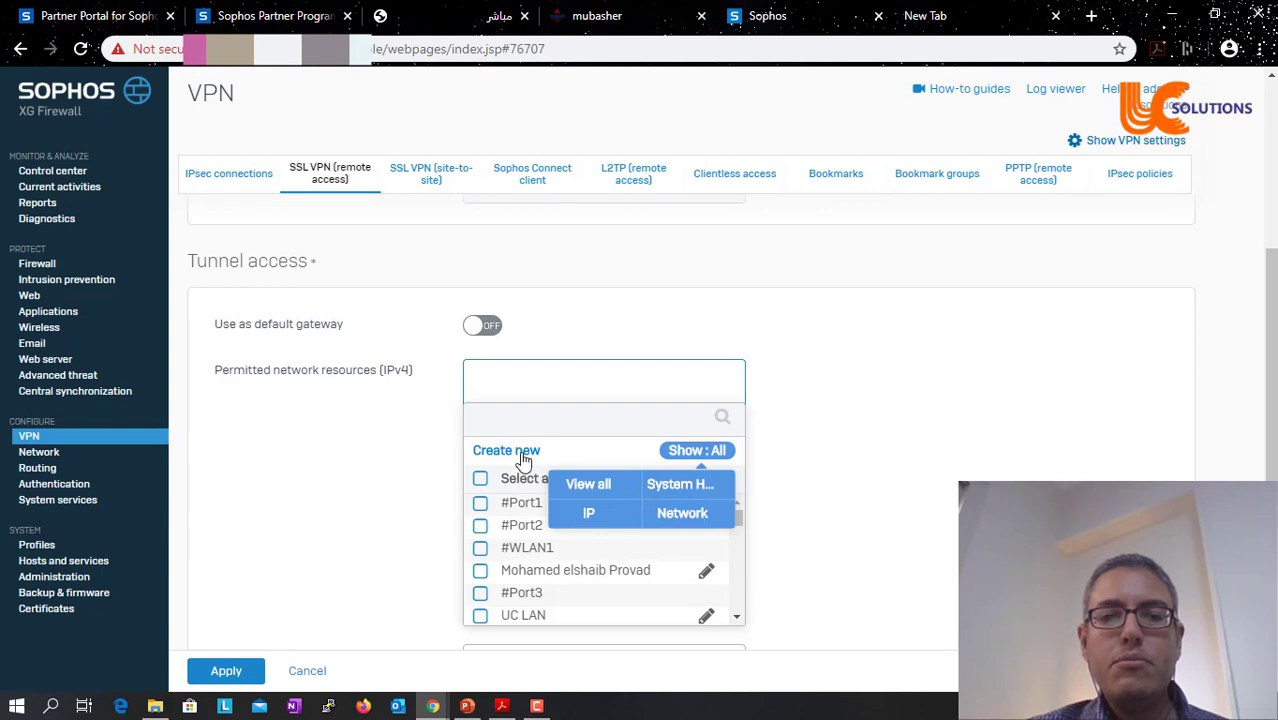
left_click(522, 455)
left_click(597, 494)
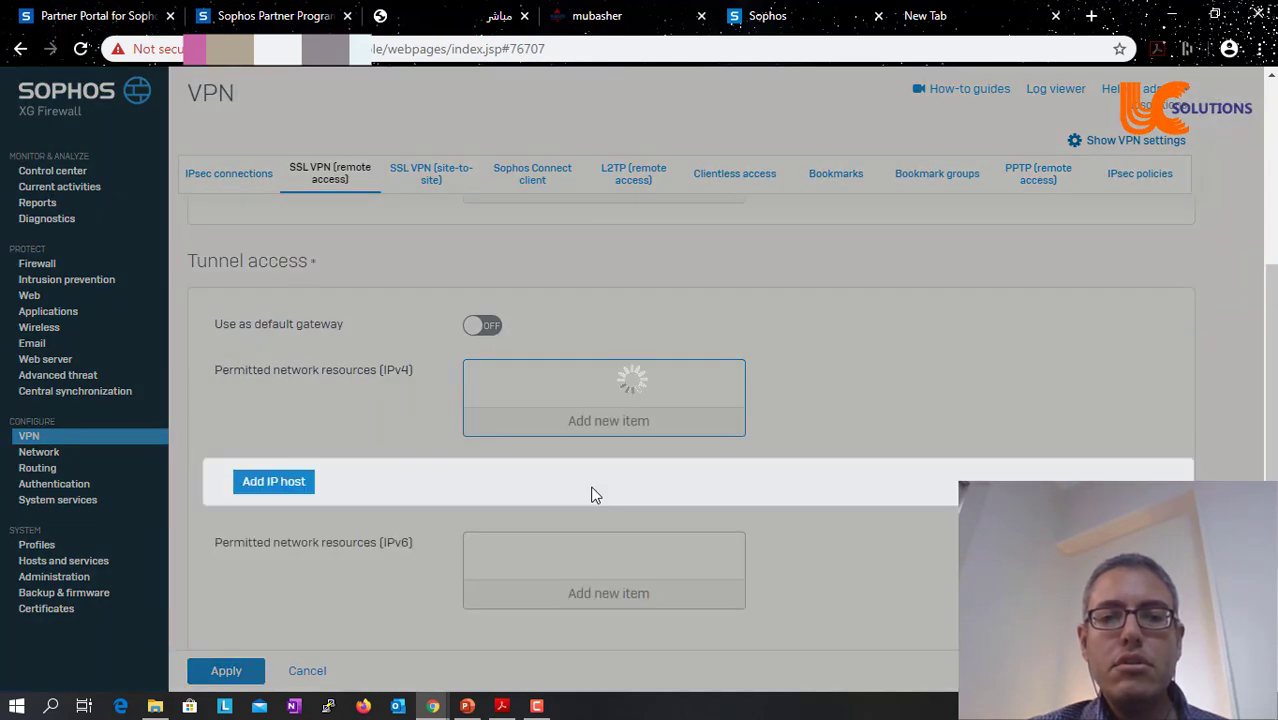
type("Loc")
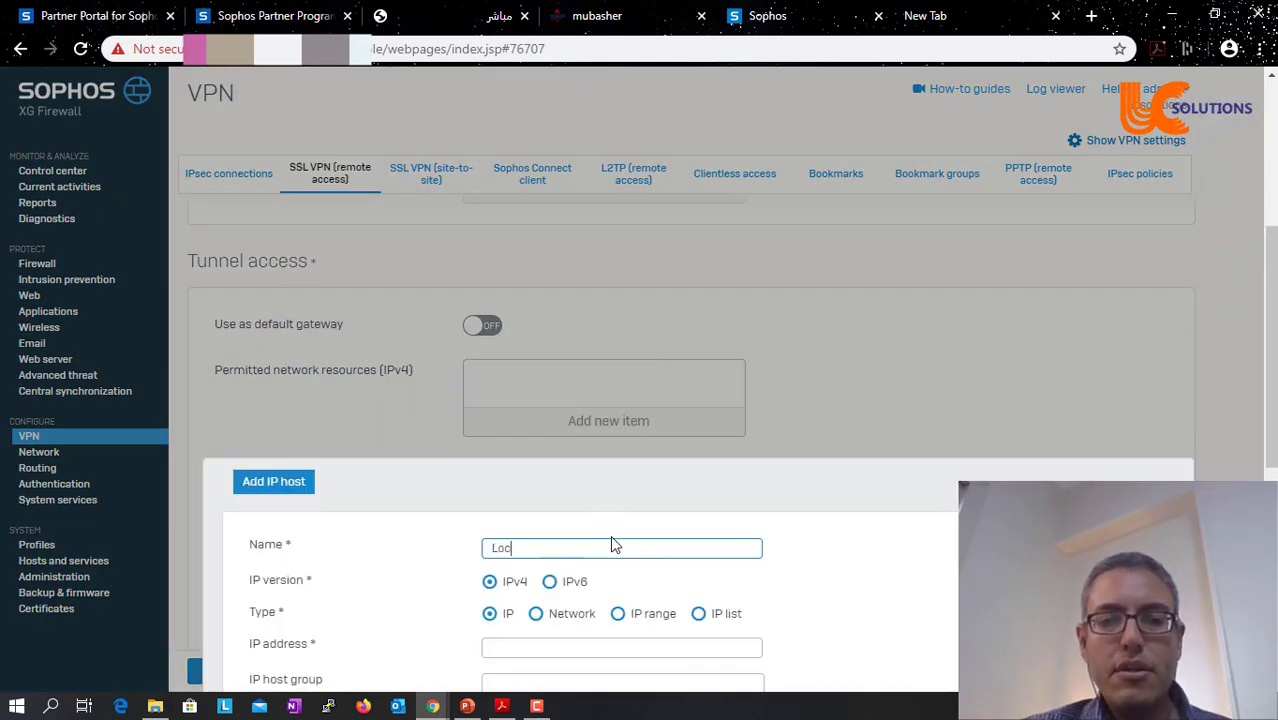
type("al_lan")
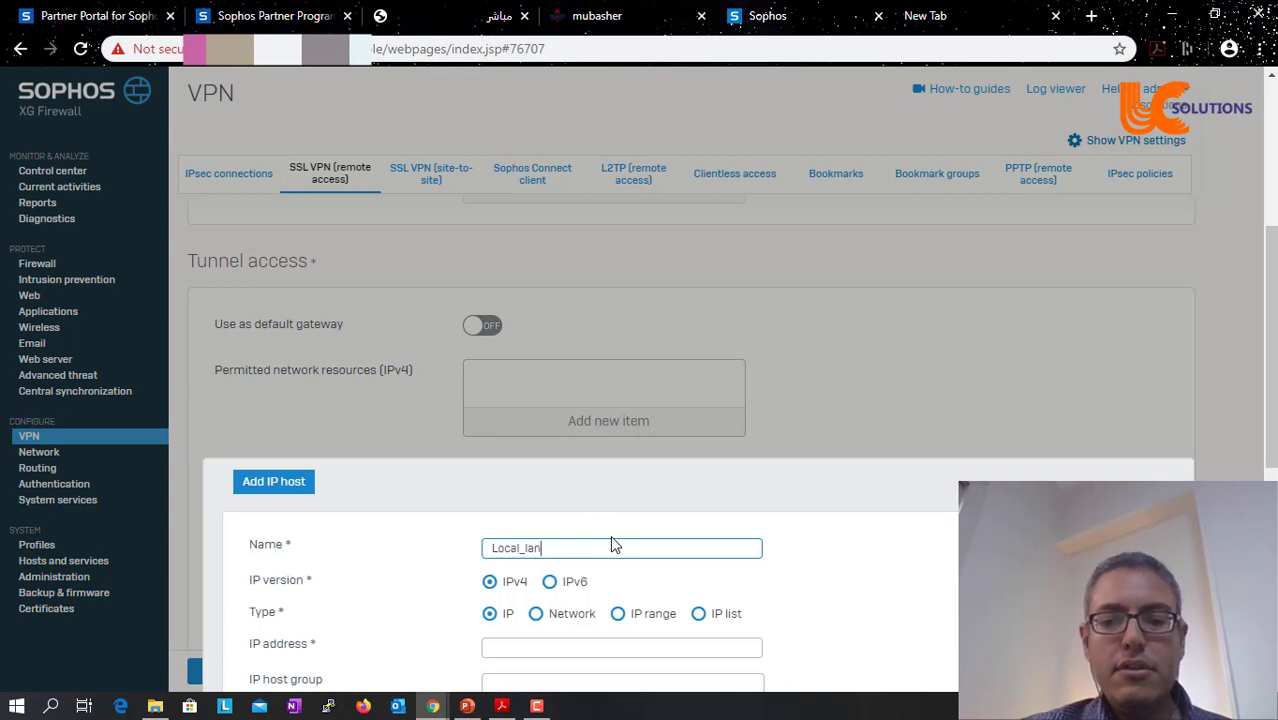
type("_vpn")
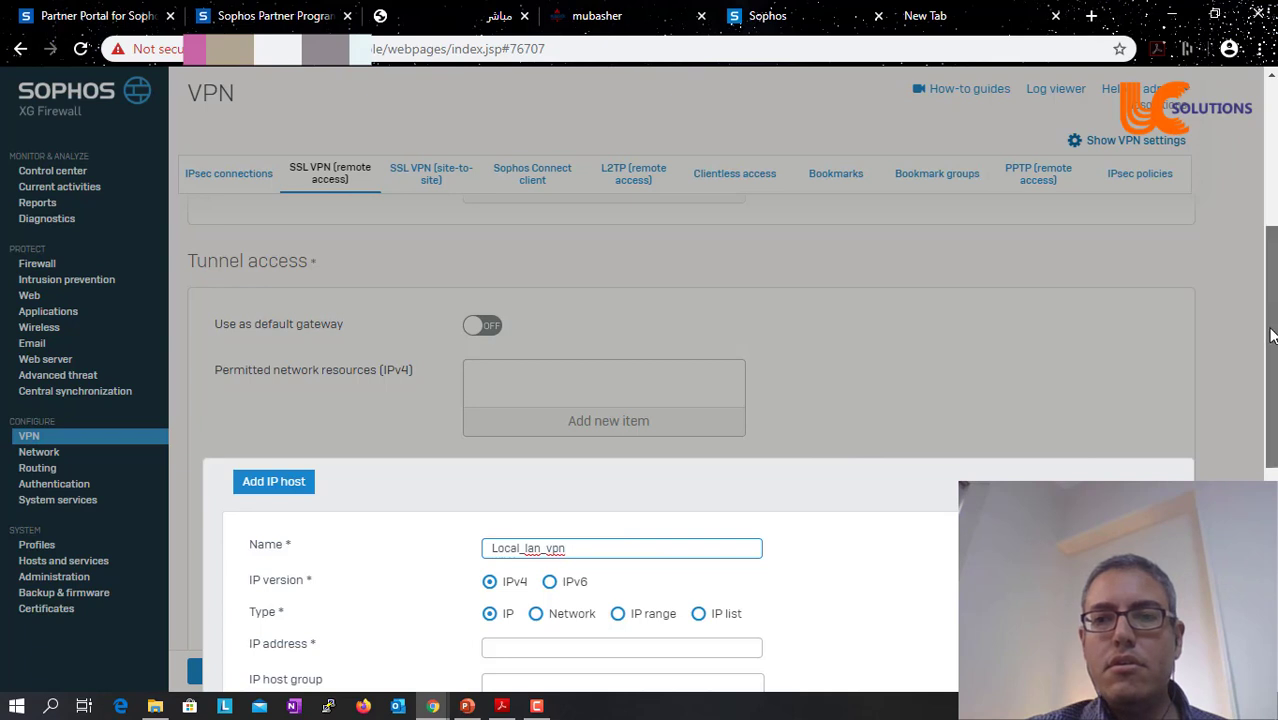
scroll(437, 410, "down", 3)
left_click(535, 404)
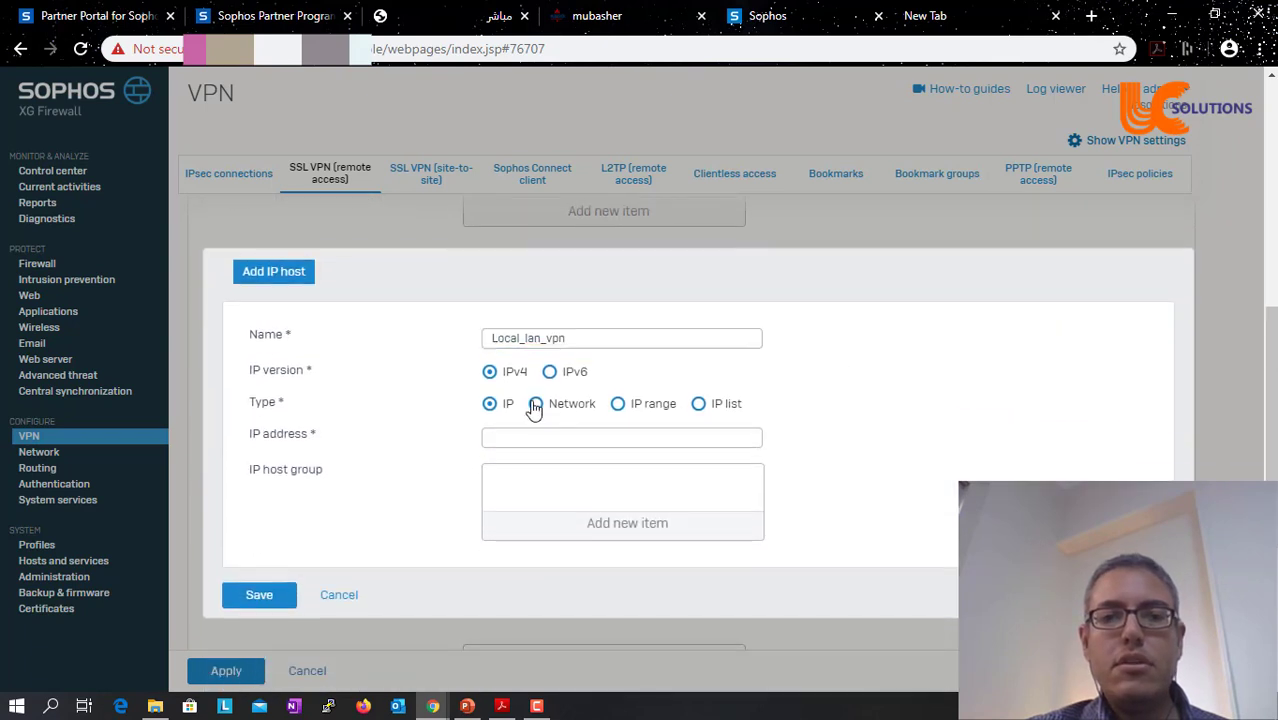
left_click(536, 441)
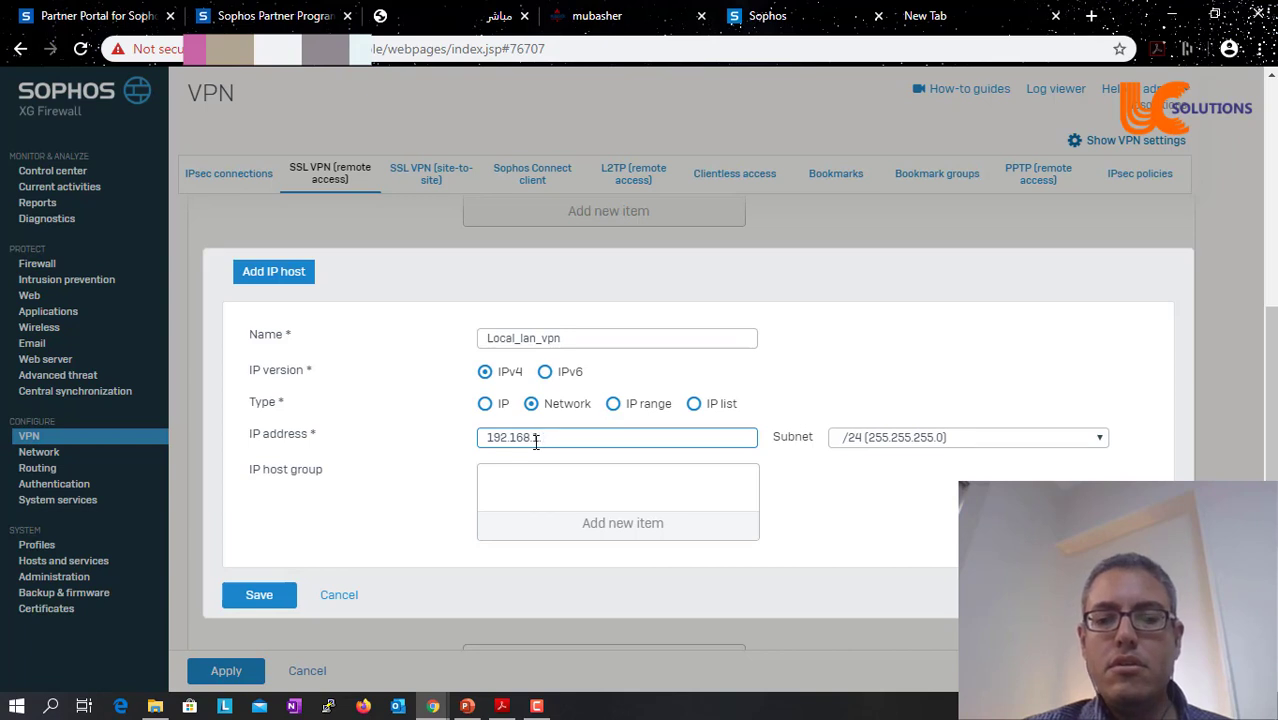
left_click(268, 594)
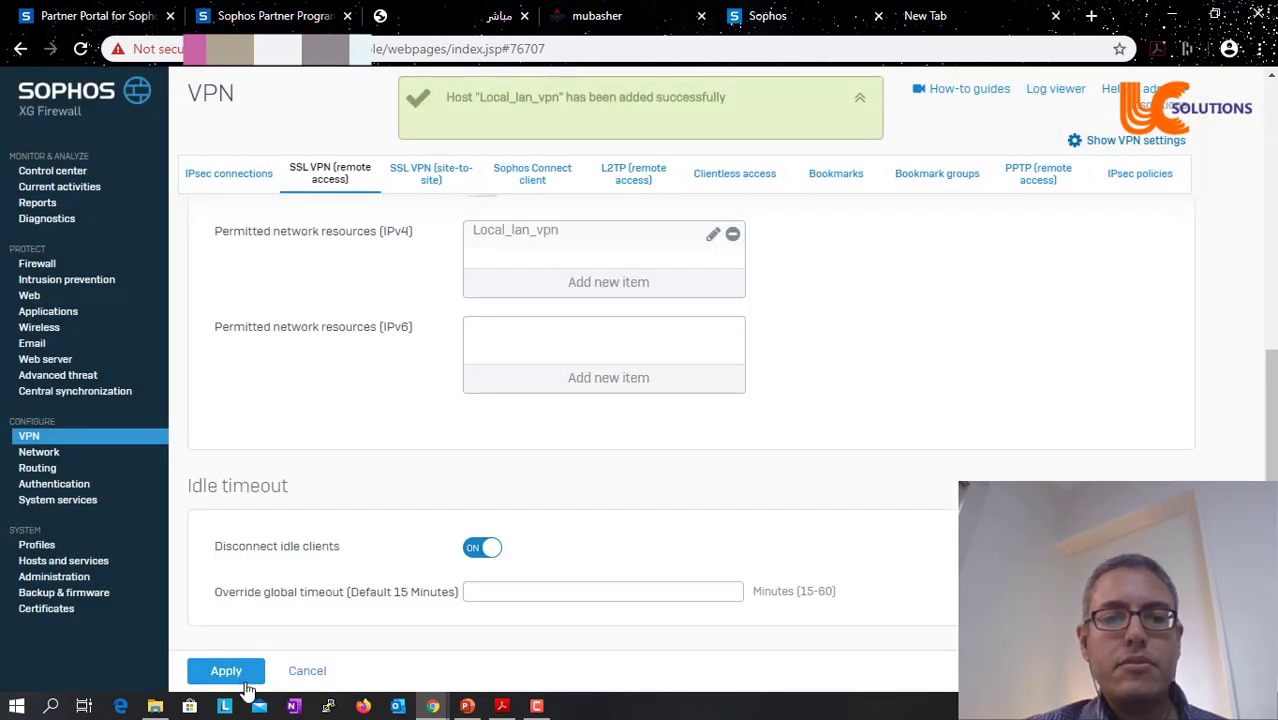
- Apply the remoteuser policy, accept the member override warning, and go to Firewall rules
left_click(238, 672)
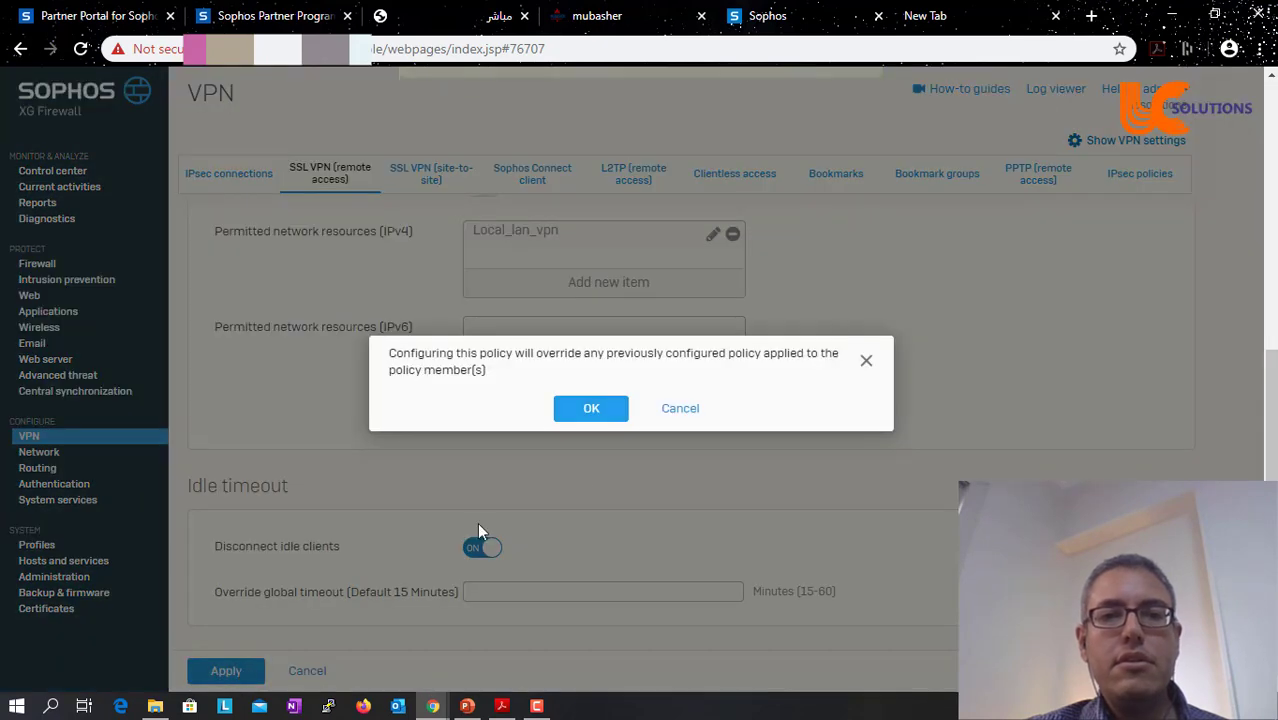
left_click(591, 409)
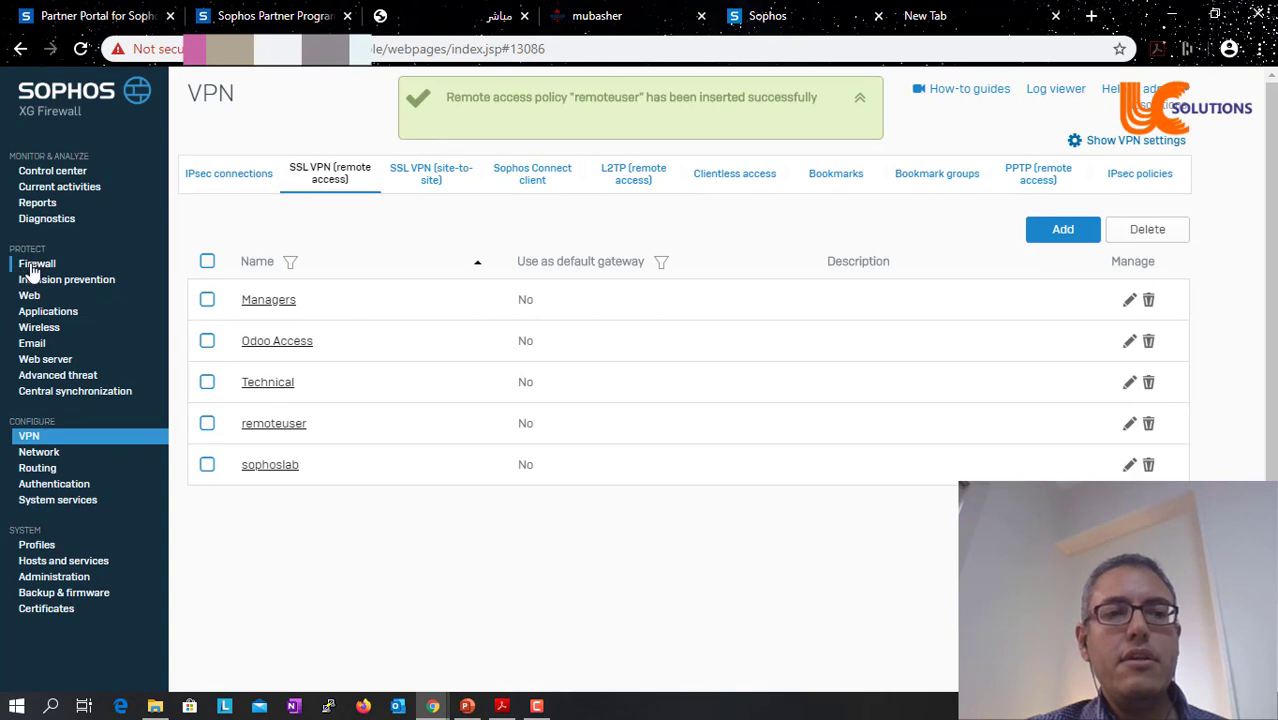
left_click(33, 266)
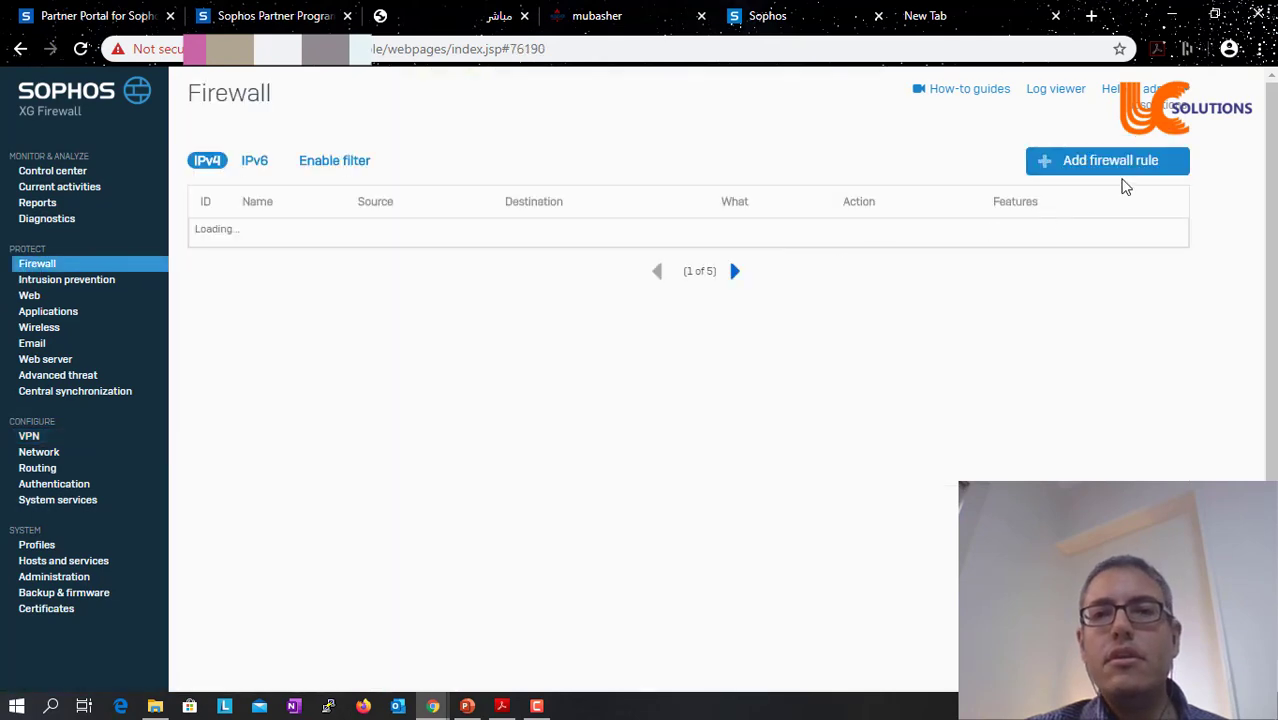
- Start a user/network rule named VPN_LAN, positioned at Top with rule group None
left_click(1130, 170)
left_click(1030, 232)
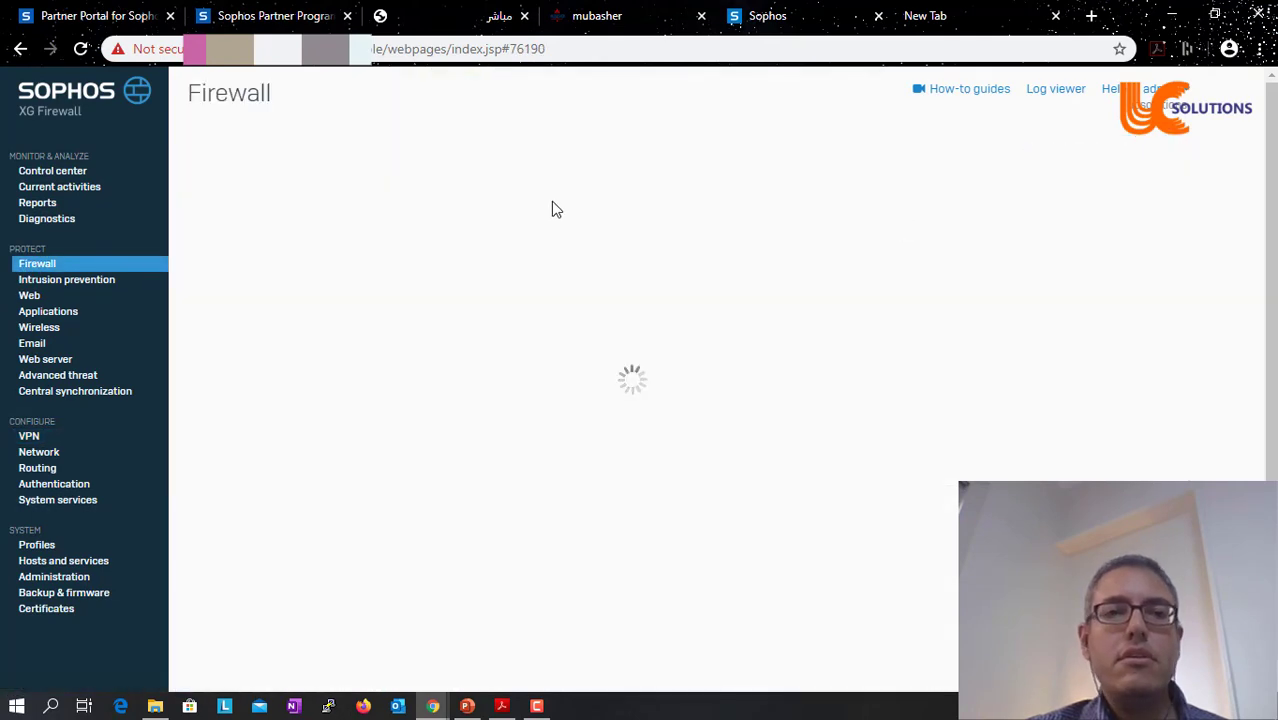
type("VPN_LAN")
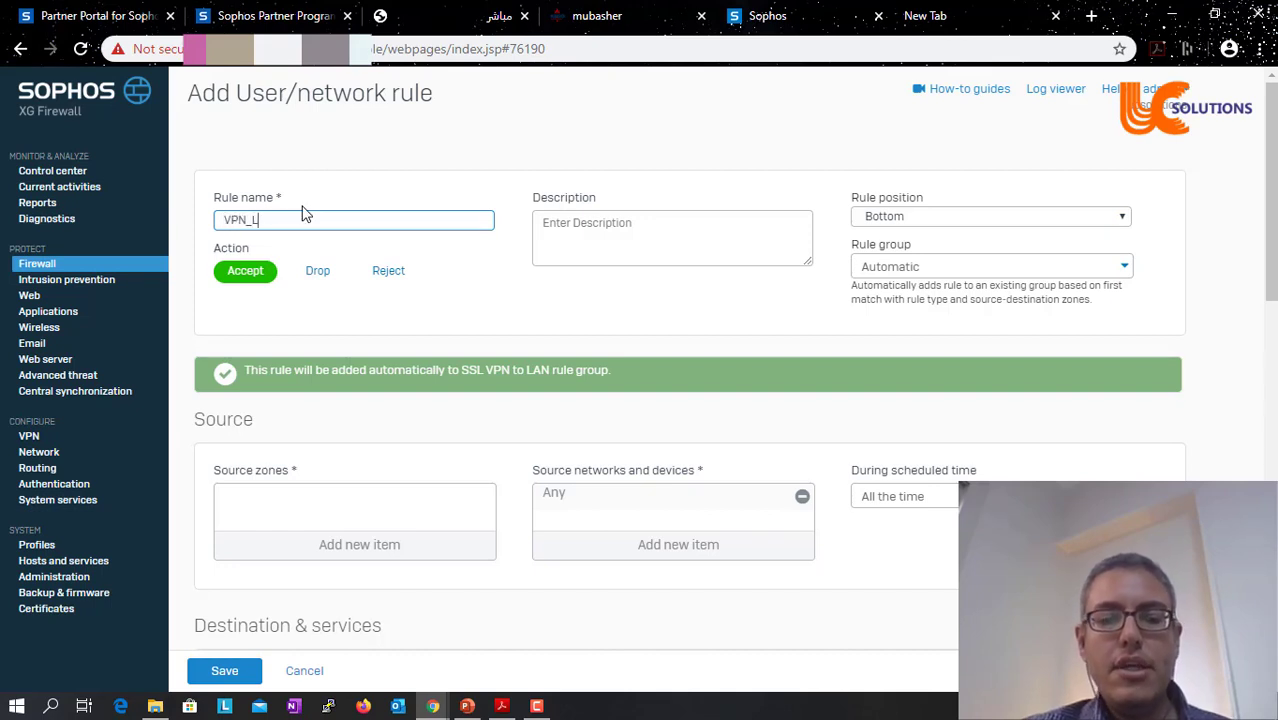
left_click(976, 215)
left_click(938, 250)
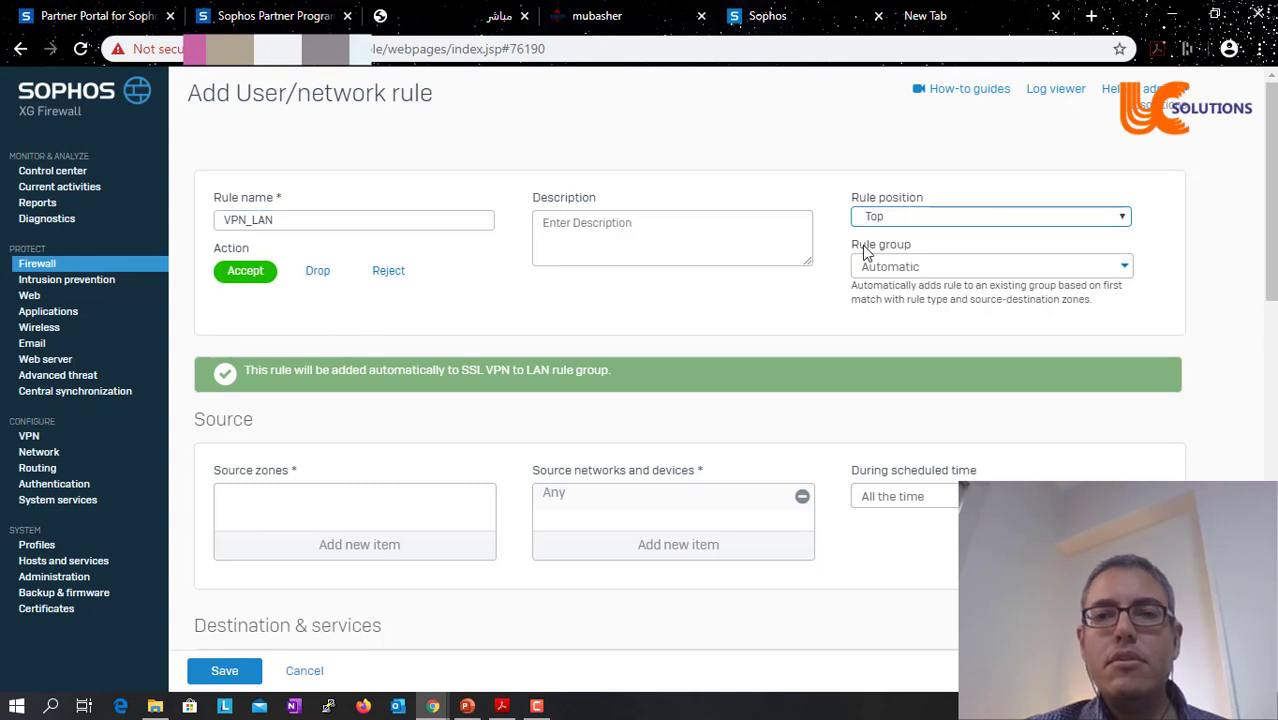
left_click(882, 268)
left_click(885, 334)
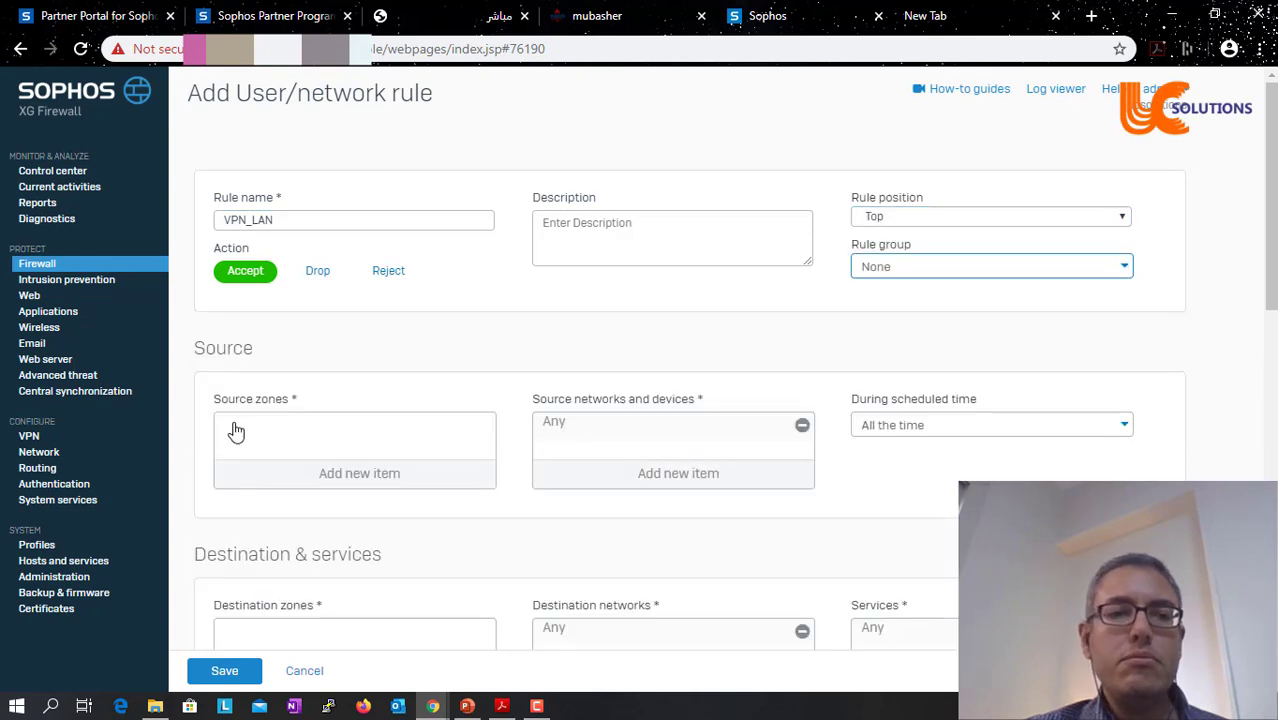
- Set both source and destination zones of the rule to LAN and VPN
left_click(341, 484)
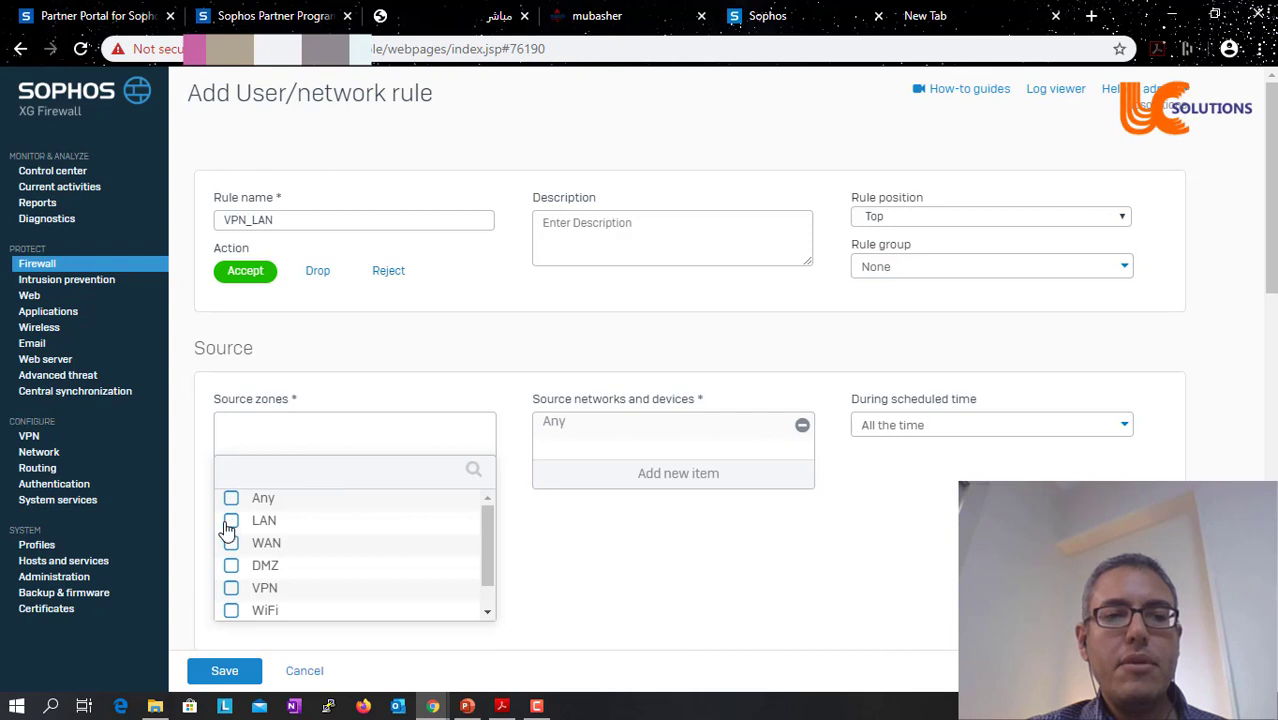
left_click(231, 521)
left_click(231, 590)
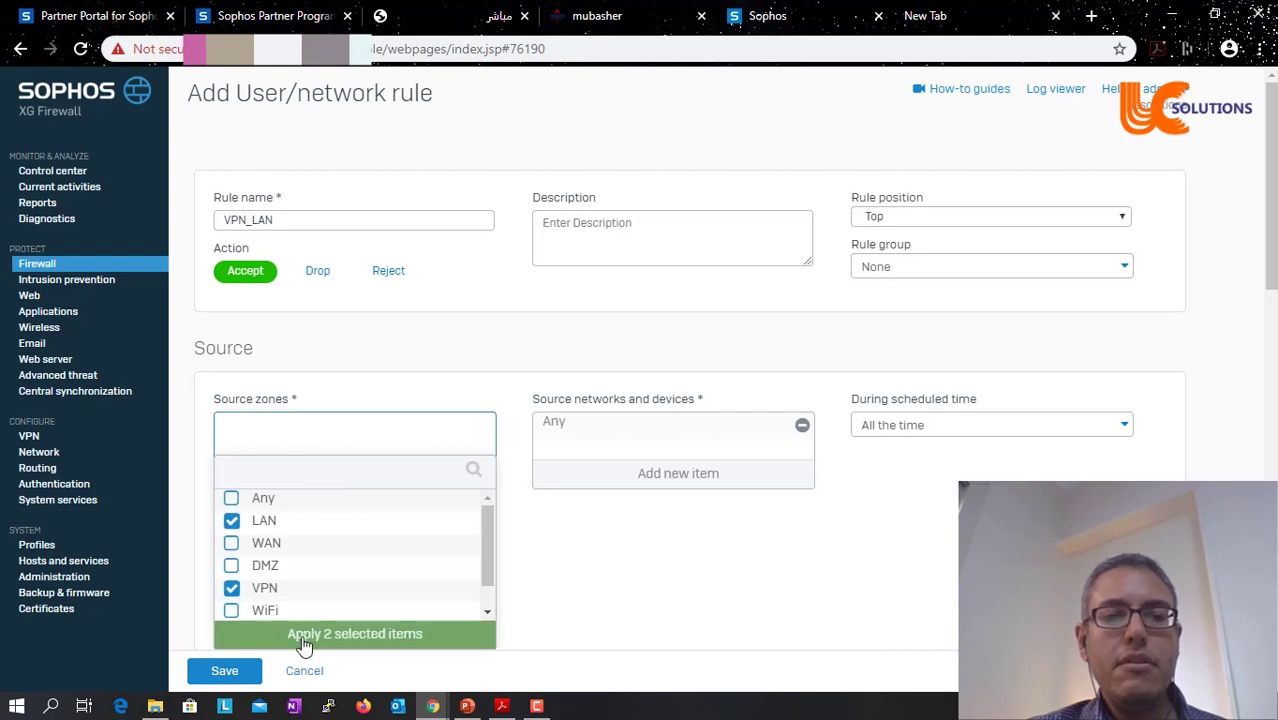
left_click(330, 636)
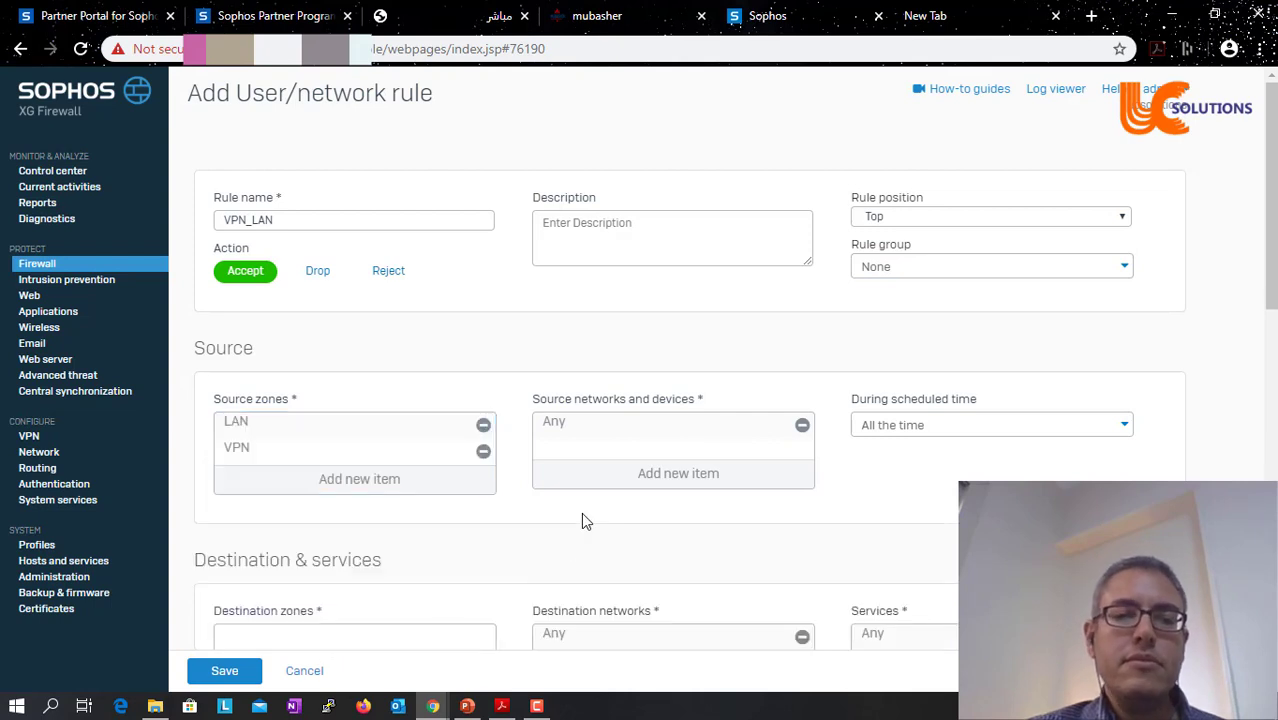
scroll(585, 520, "down", 3)
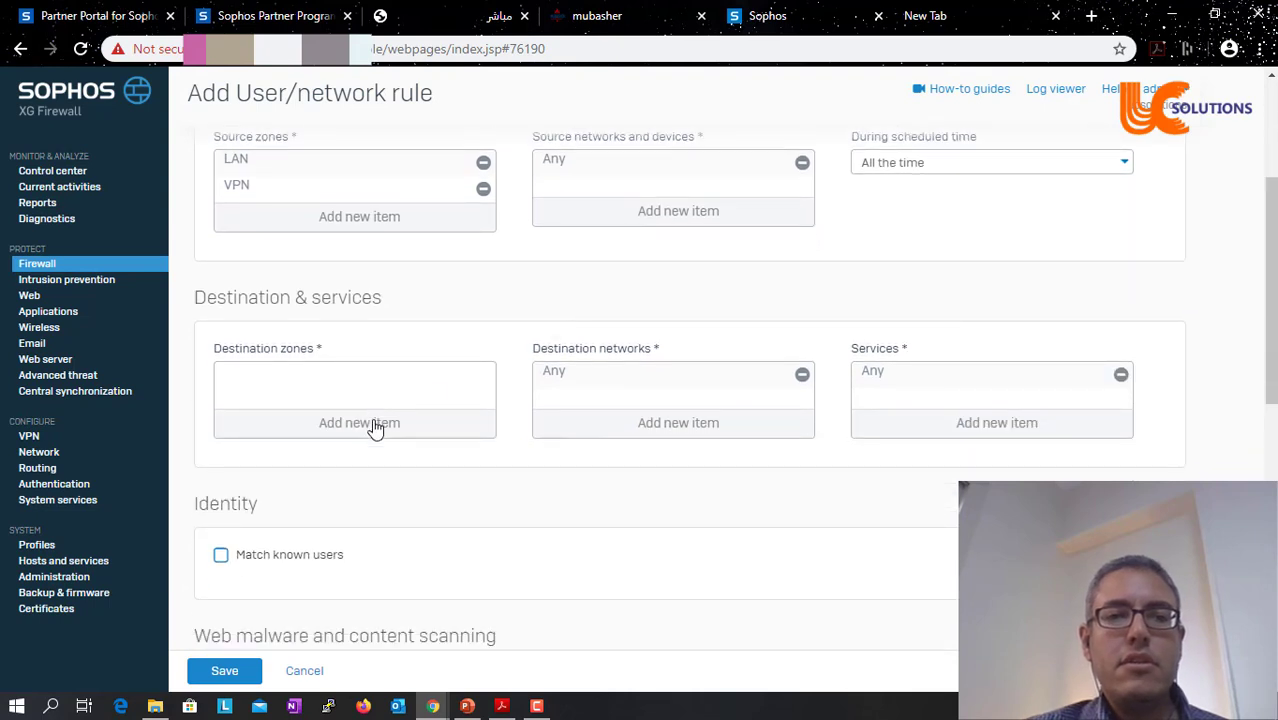
left_click(375, 428)
left_click(231, 470)
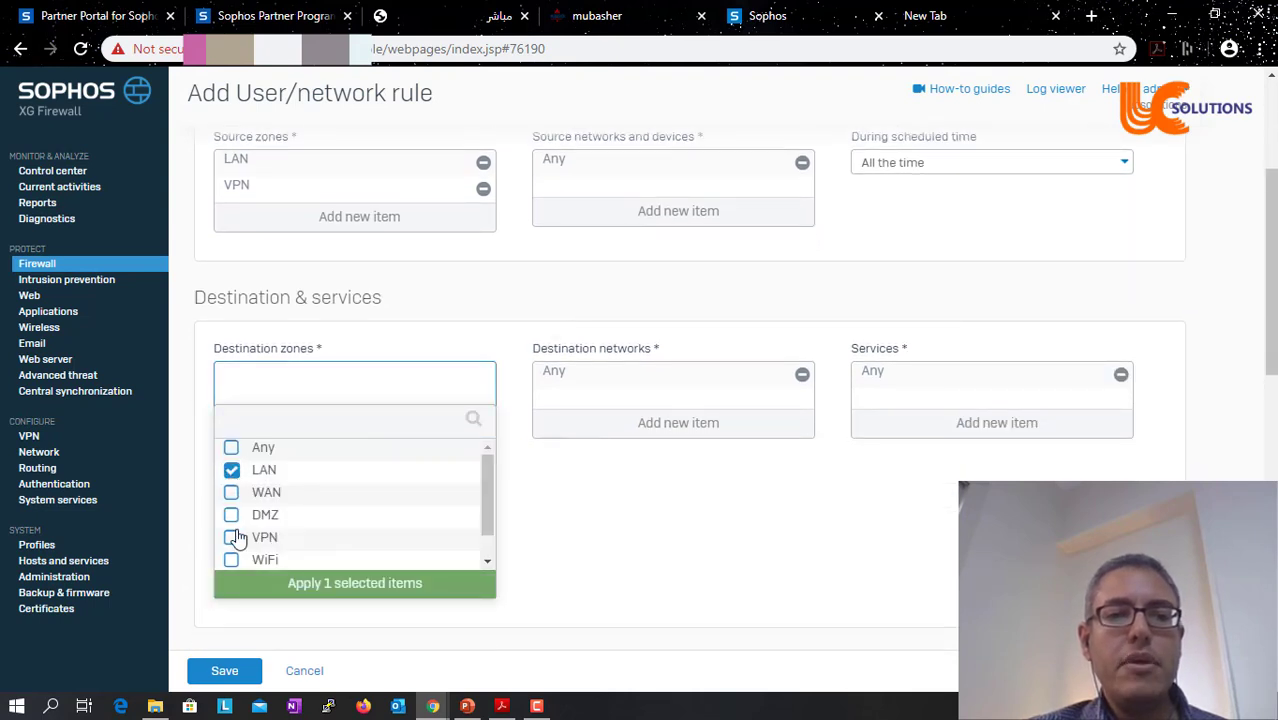
left_click(231, 537)
left_click(337, 590)
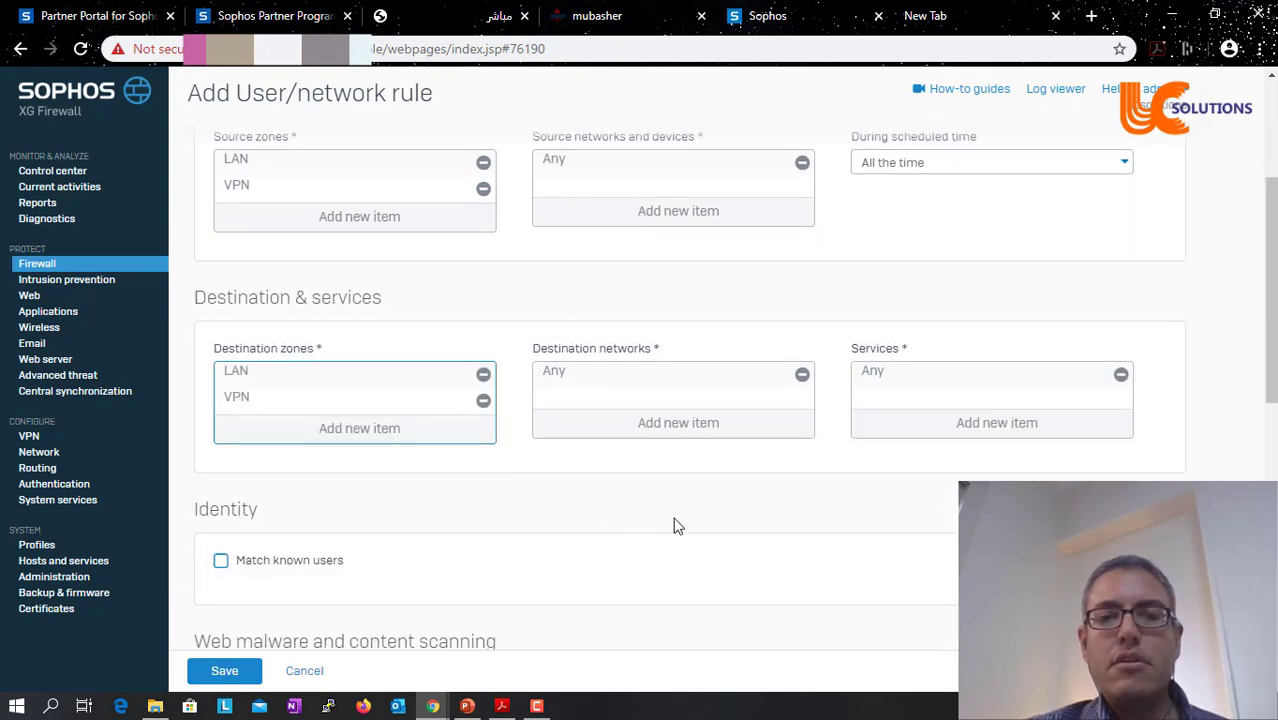
- Enable Log firewall traffic and save the VPN_LAN rule
scroll(690, 390, "down", 5)
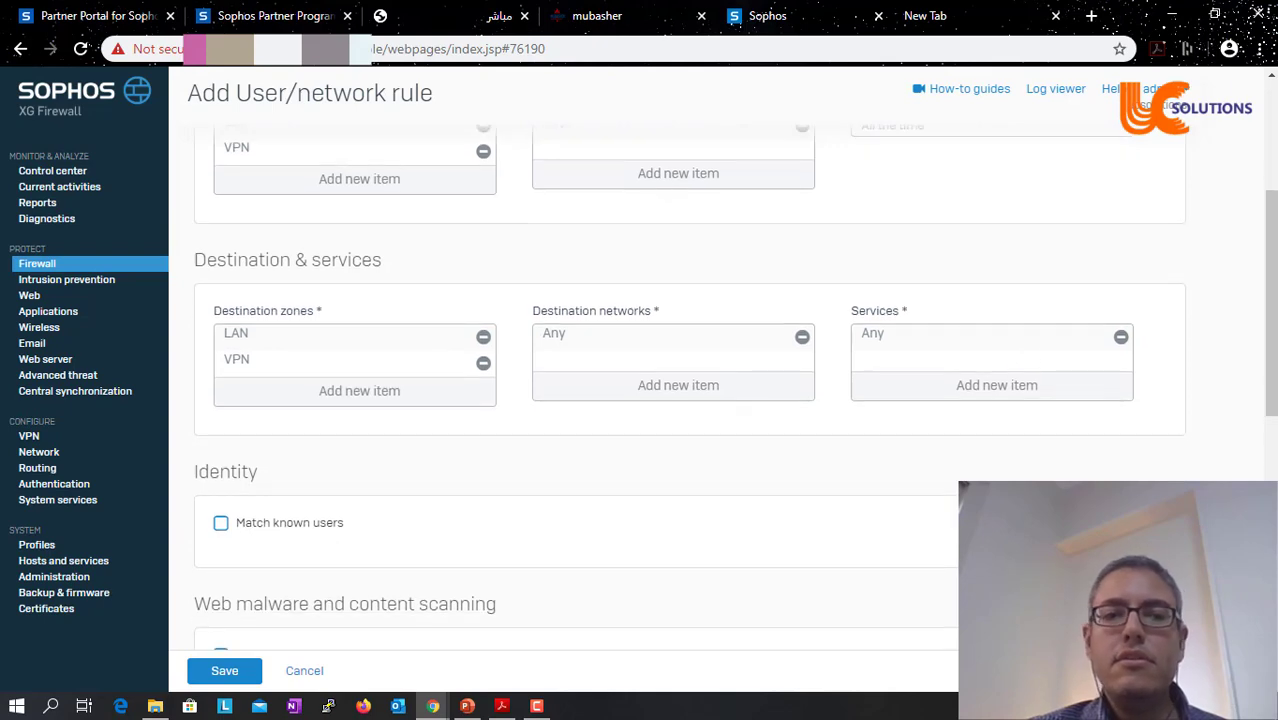
scroll(996, 207, "down", 2)
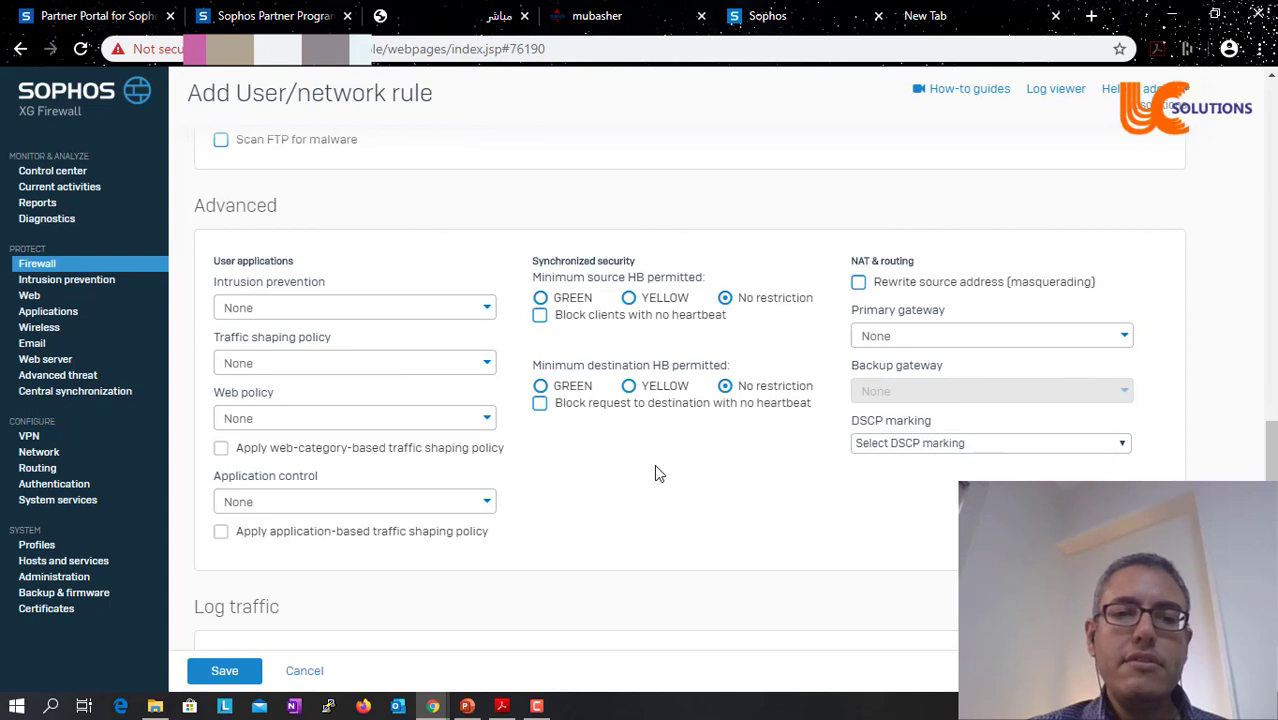
scroll(654, 464, "down", 2)
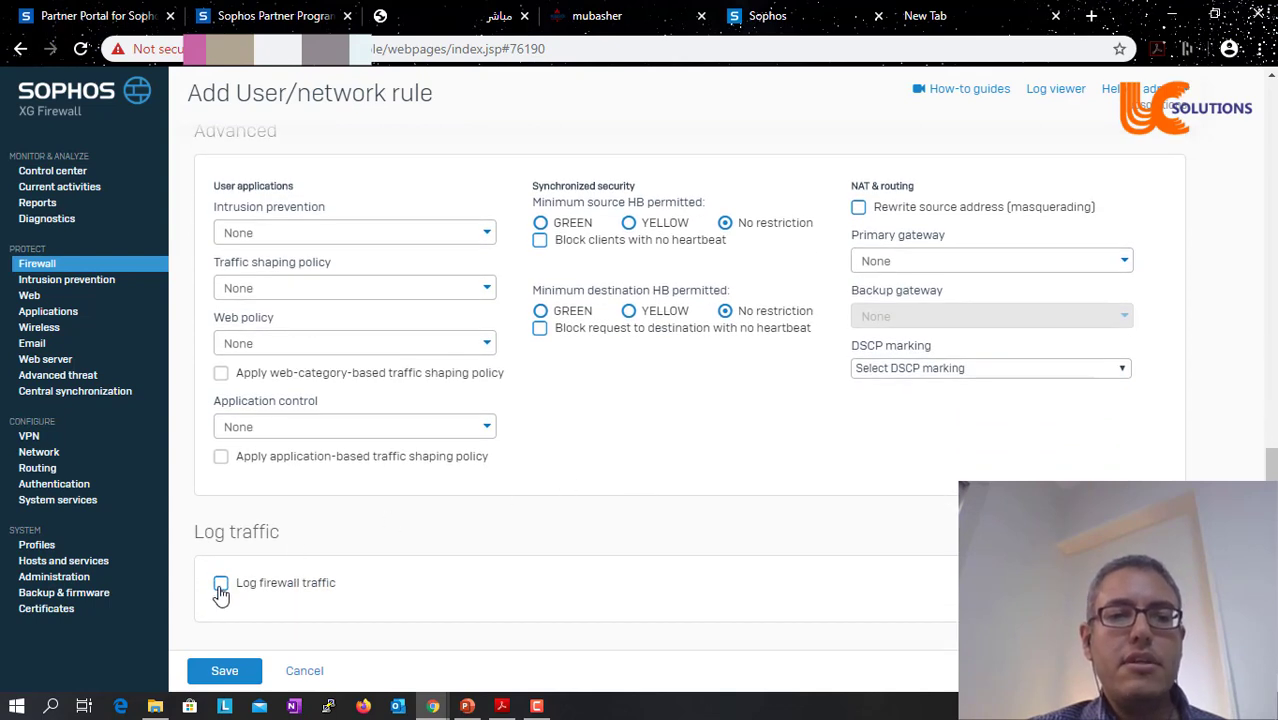
left_click(221, 584)
left_click(228, 680)
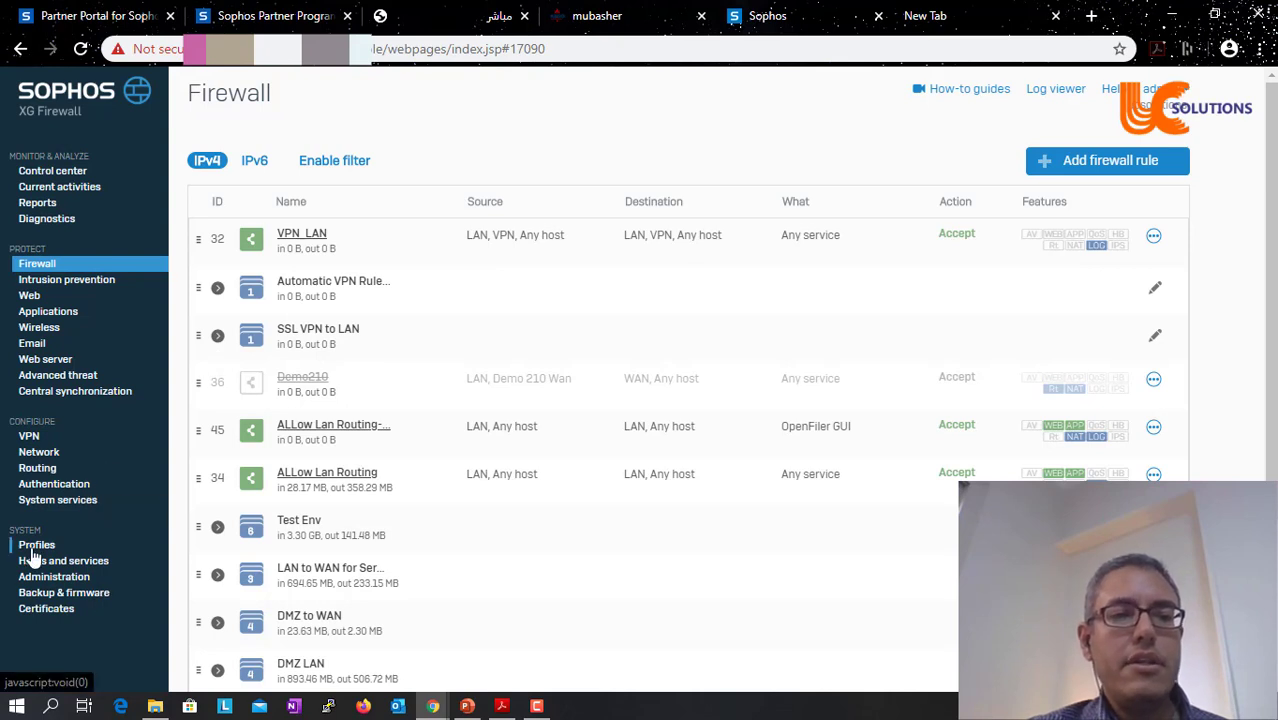
- Check the user portal HTTPS port 4443 under Administration, then switch to the User Portal tab
left_click(50, 578)
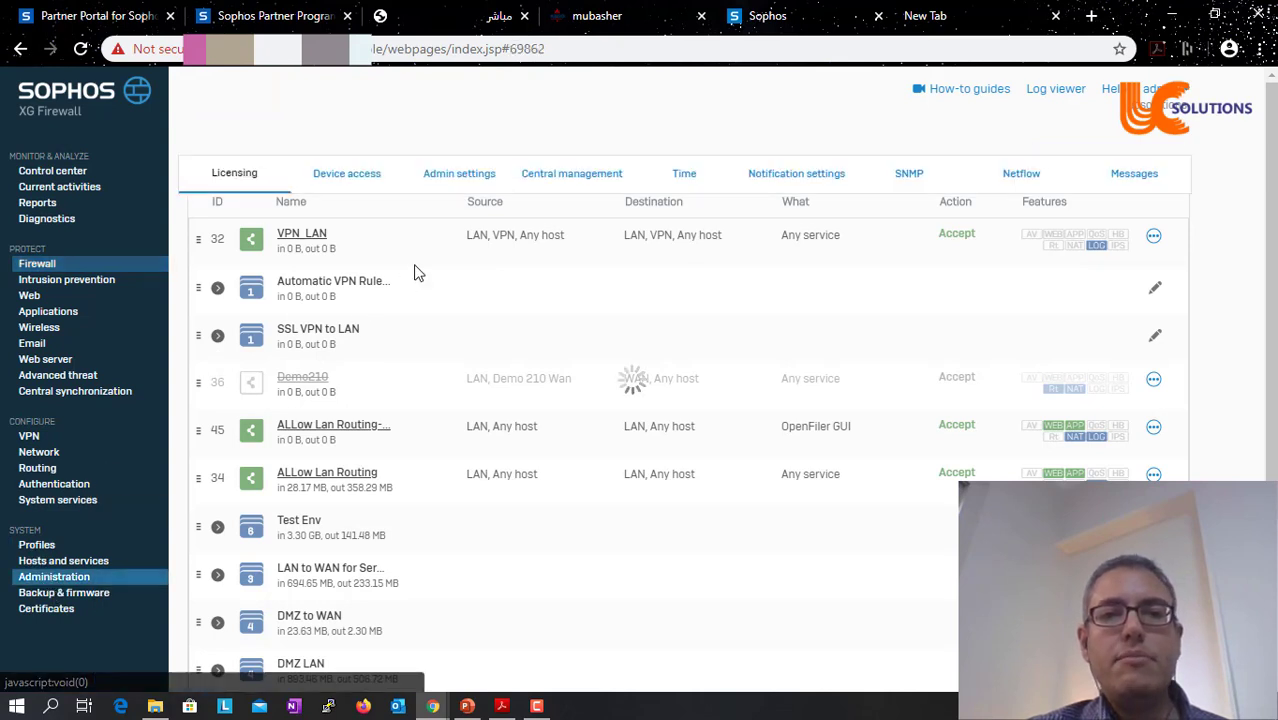
left_click(461, 178)
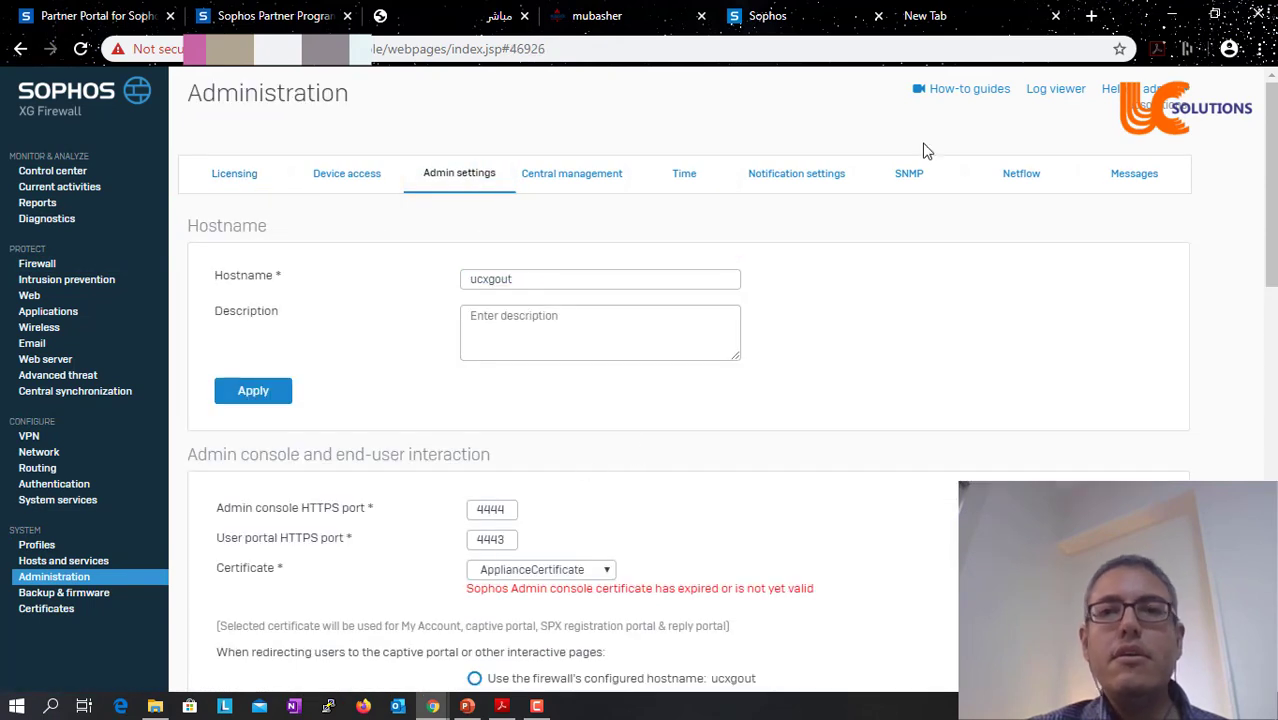
left_click(1010, 17)
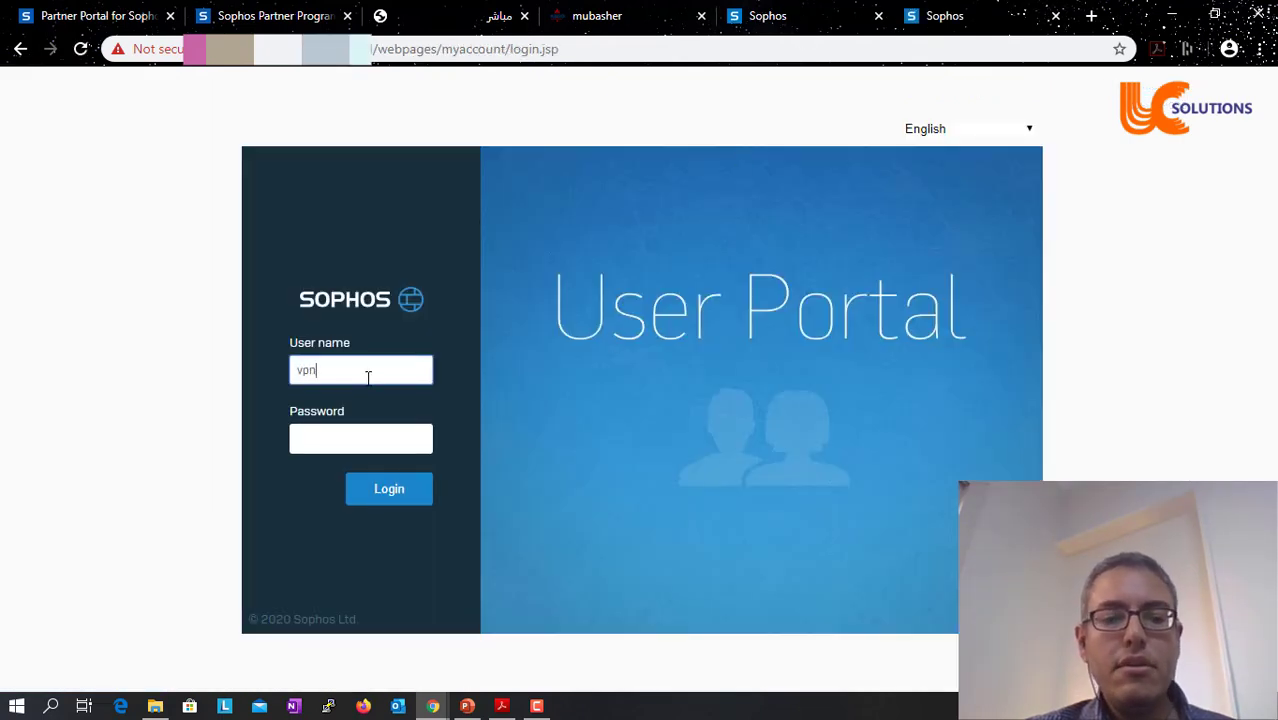
- Sign in with the VPN user's credentials and download the Windows client and configuration
type("vpn123")
key("Tab")
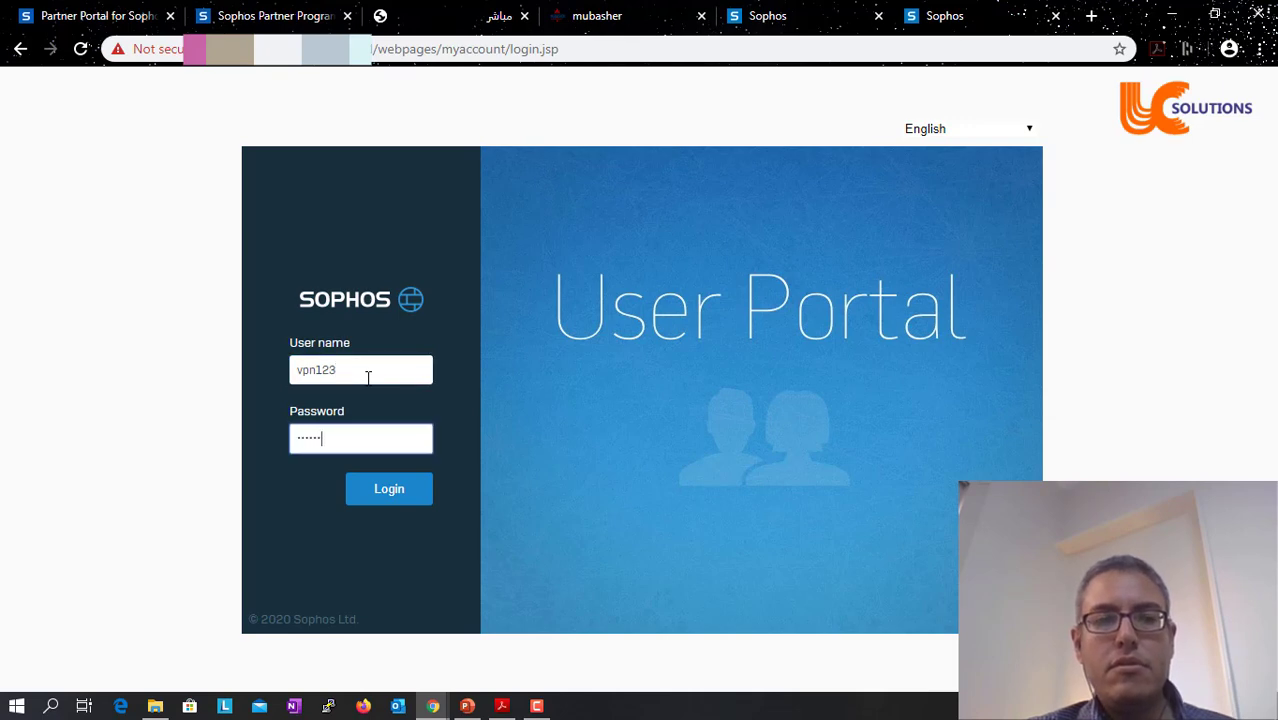
left_click(405, 489)
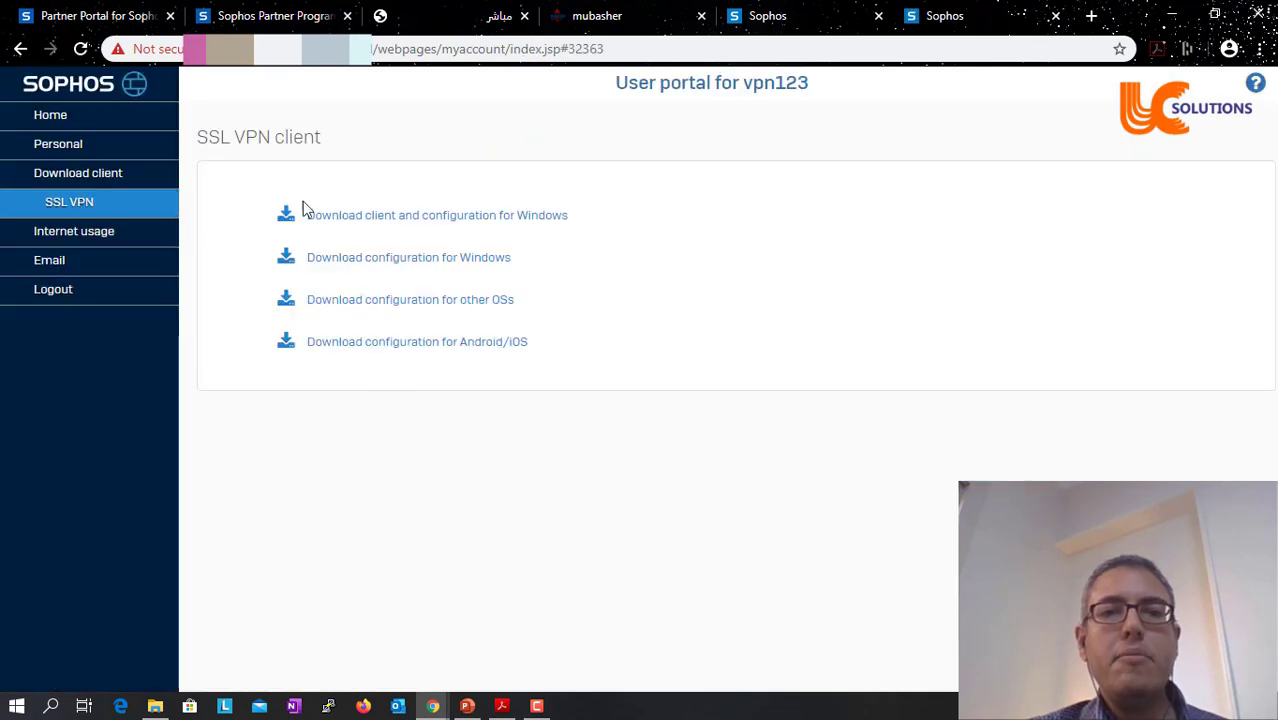
left_click(463, 218)
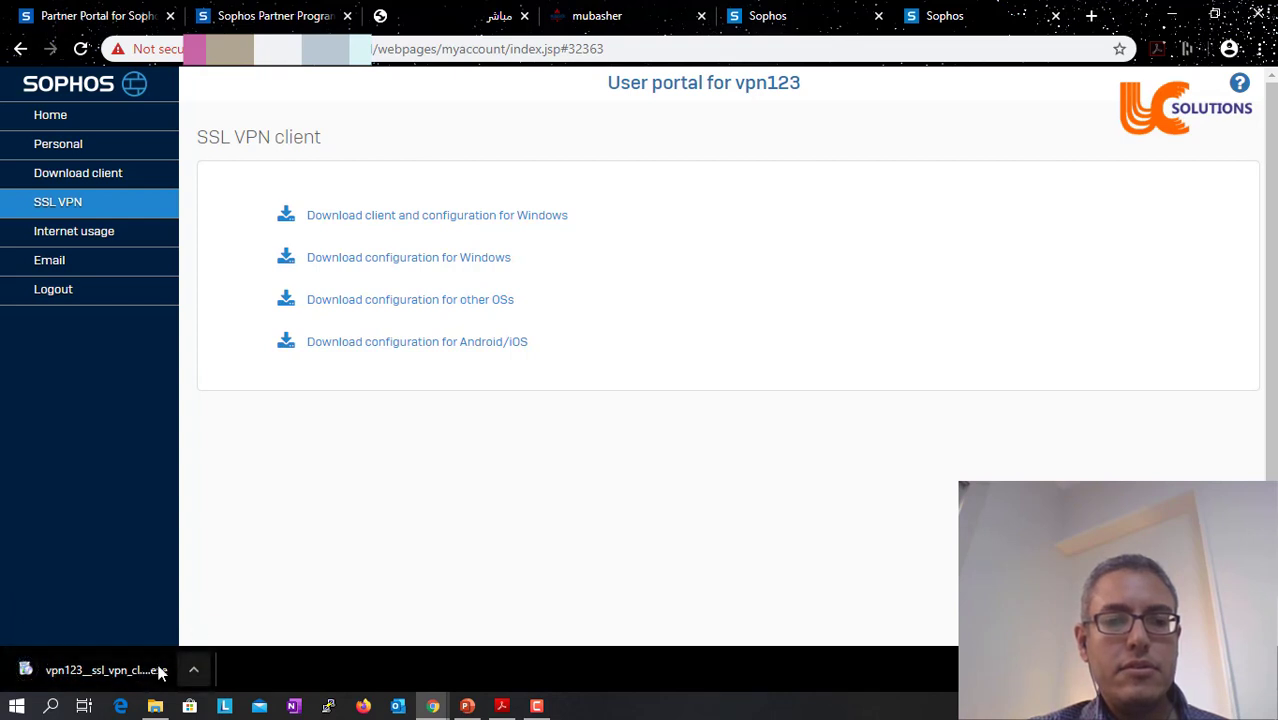
- Run the downloaded installer, accept the licence, install the client and its adapter driver, and finish
left_click(125, 667)
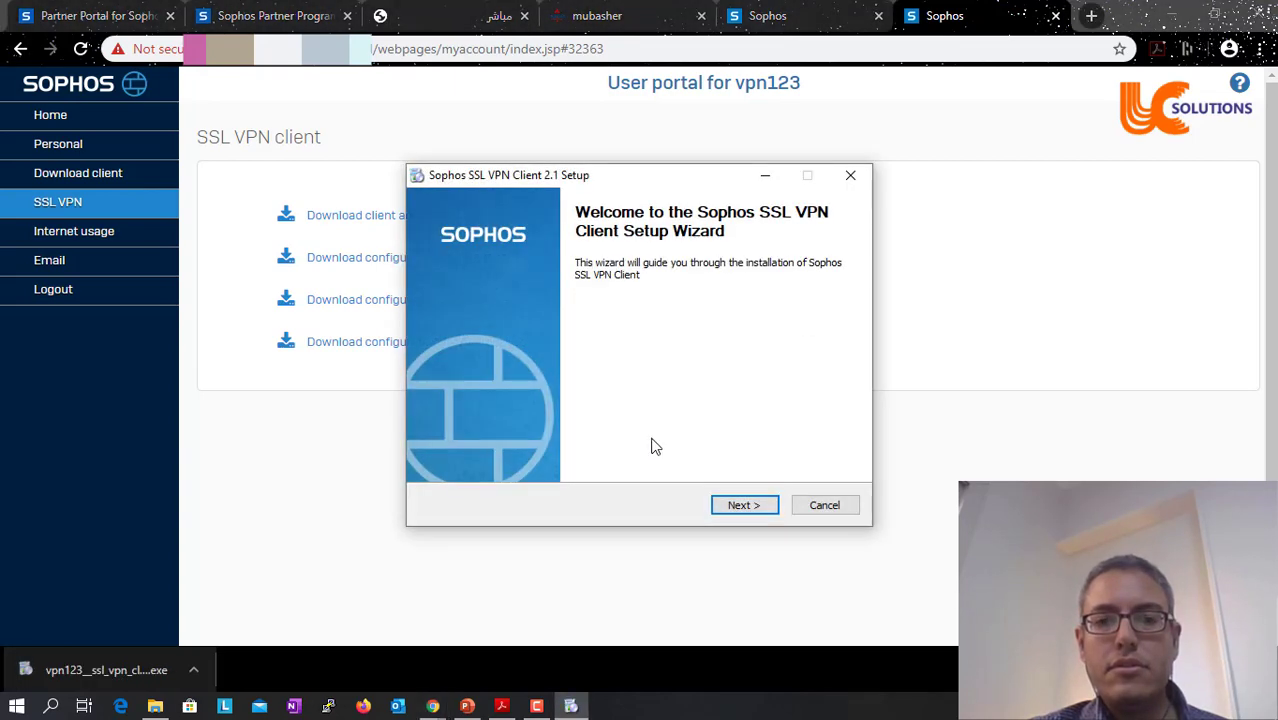
left_click(743, 506)
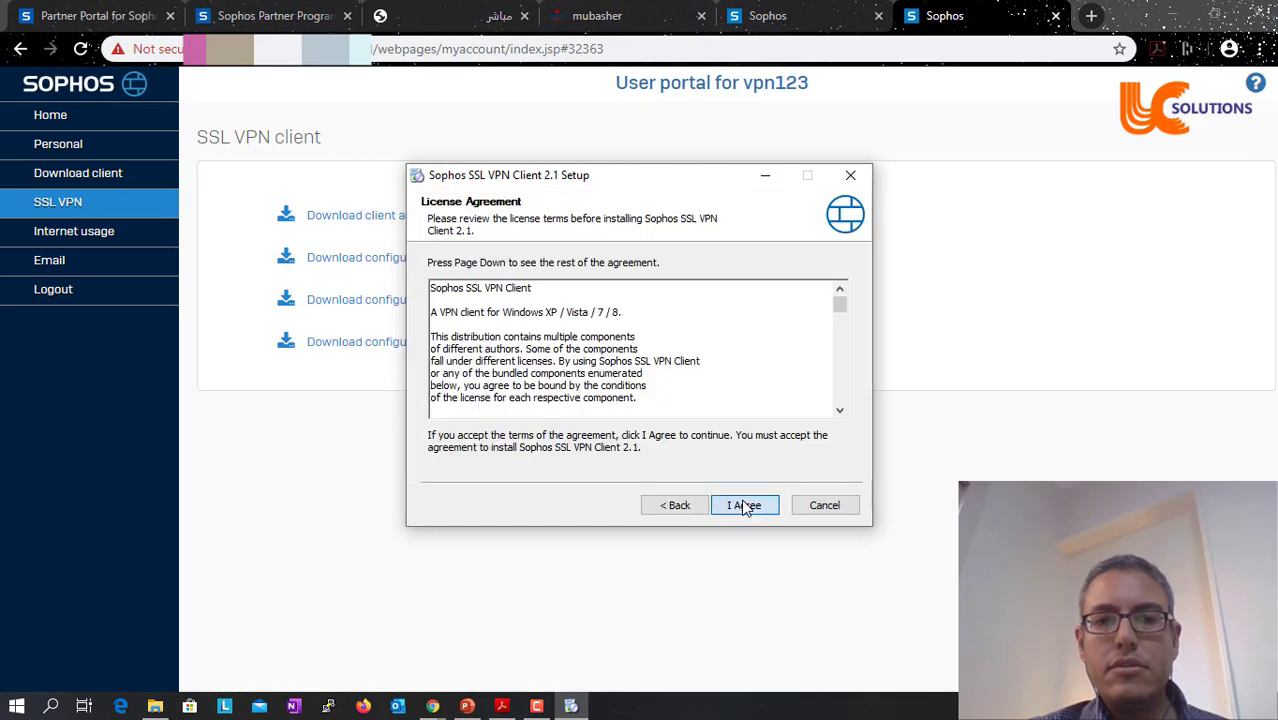
left_click(743, 506)
left_click(743, 506)
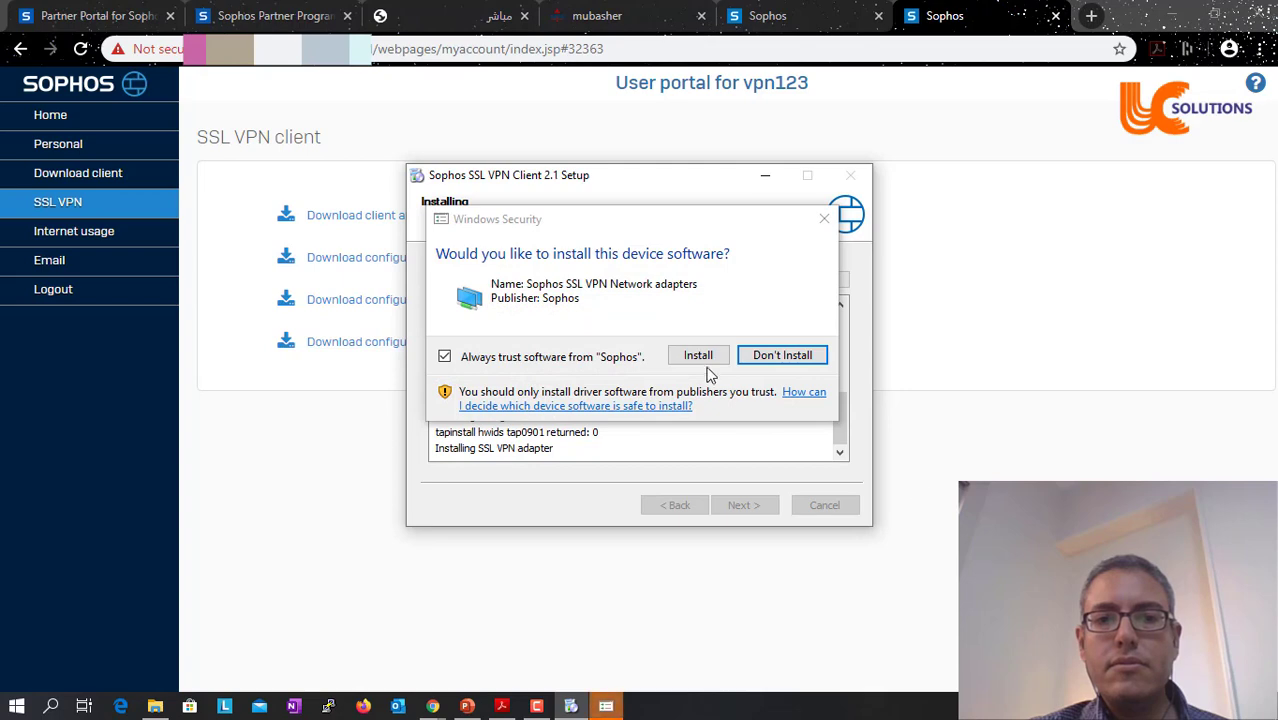
left_click(697, 355)
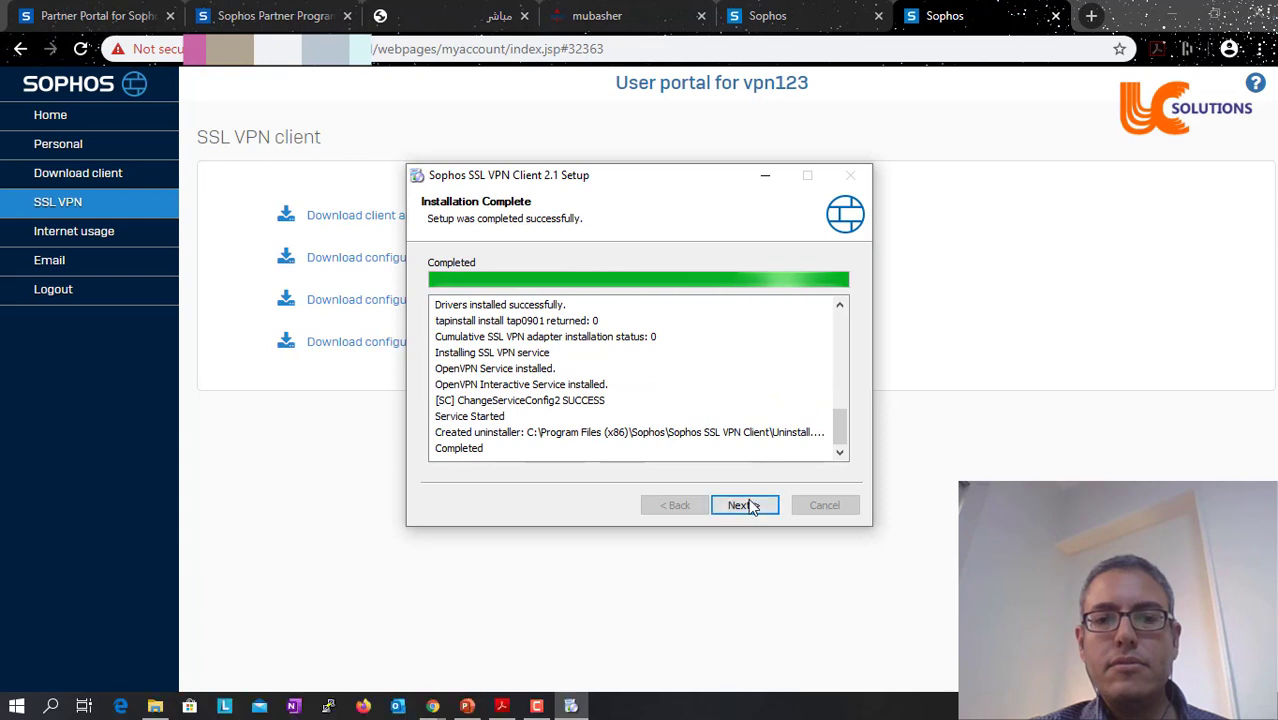
left_click(747, 505)
left_click(747, 505)
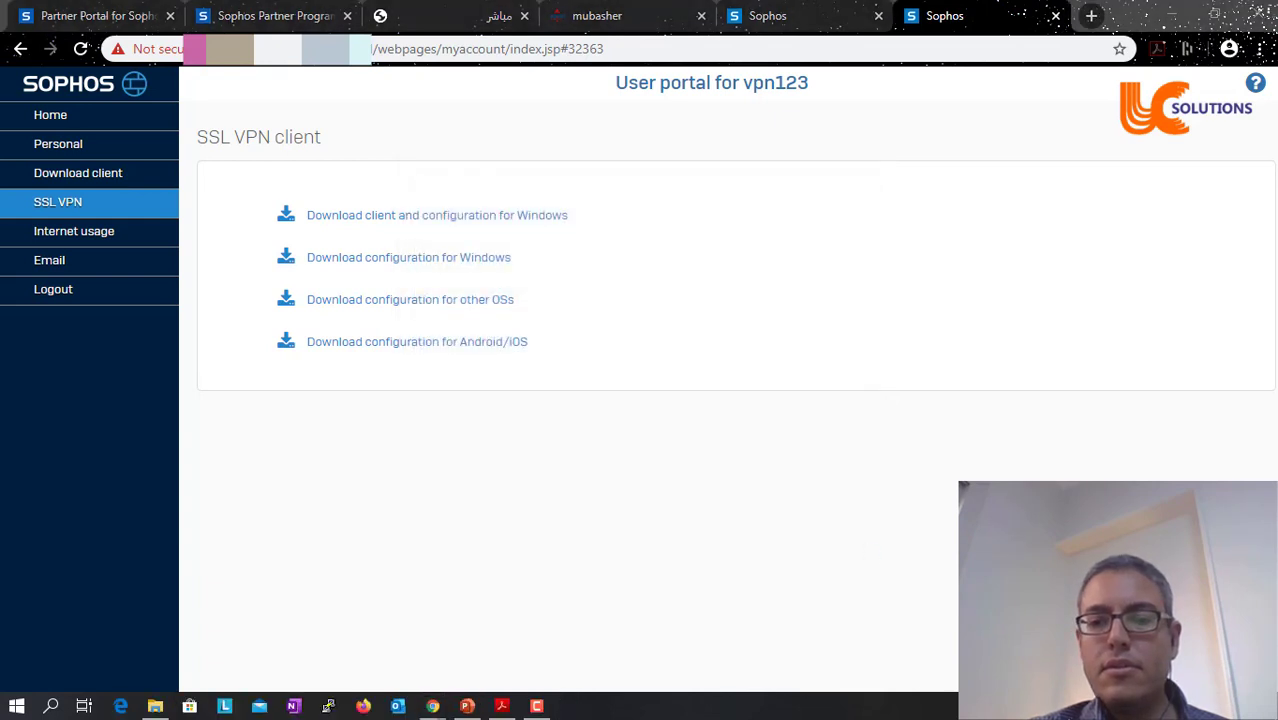
- Connect the Sophos SSL VPN client using the VPN user's username and password
right_click(920, 700)
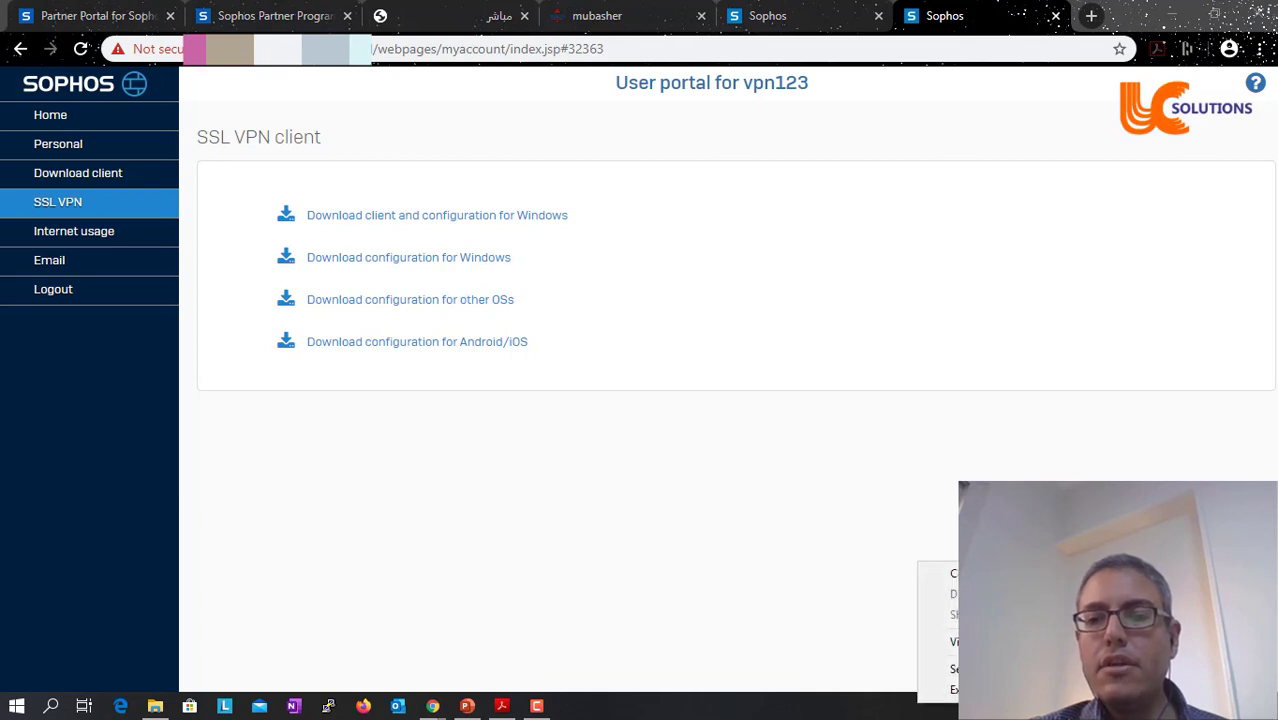
left_click(935, 573)
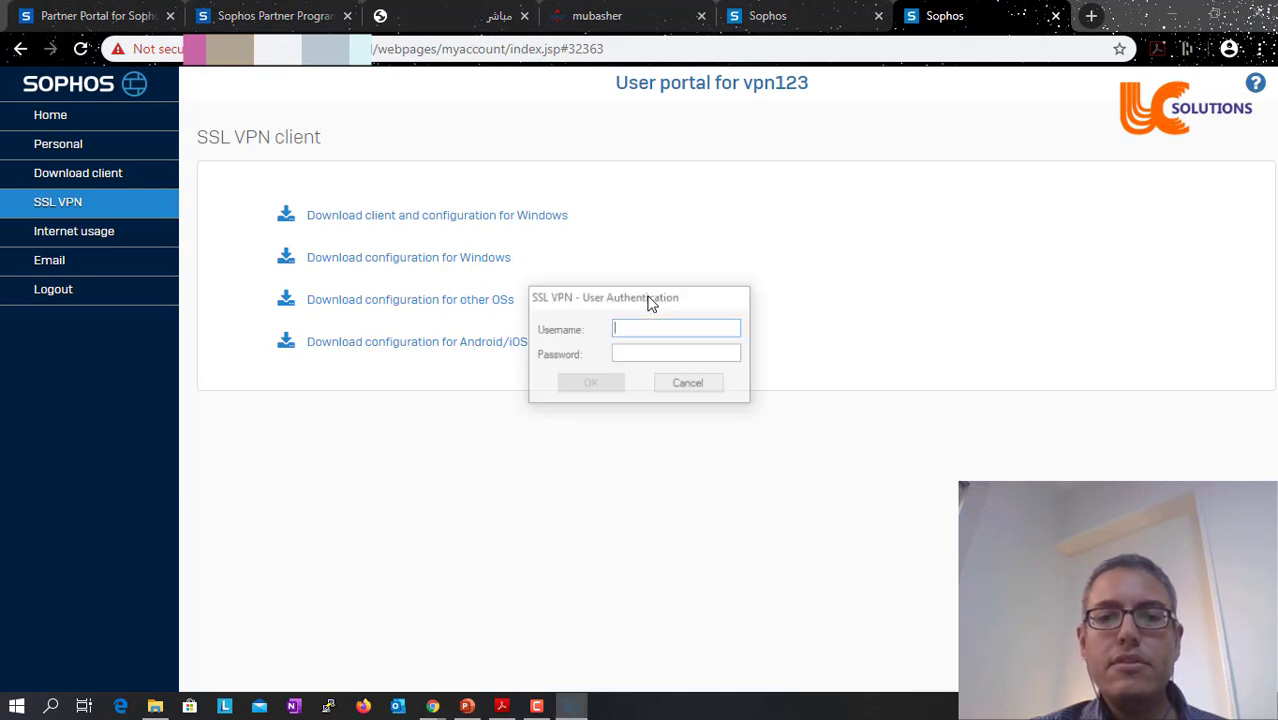
type("vpn123")
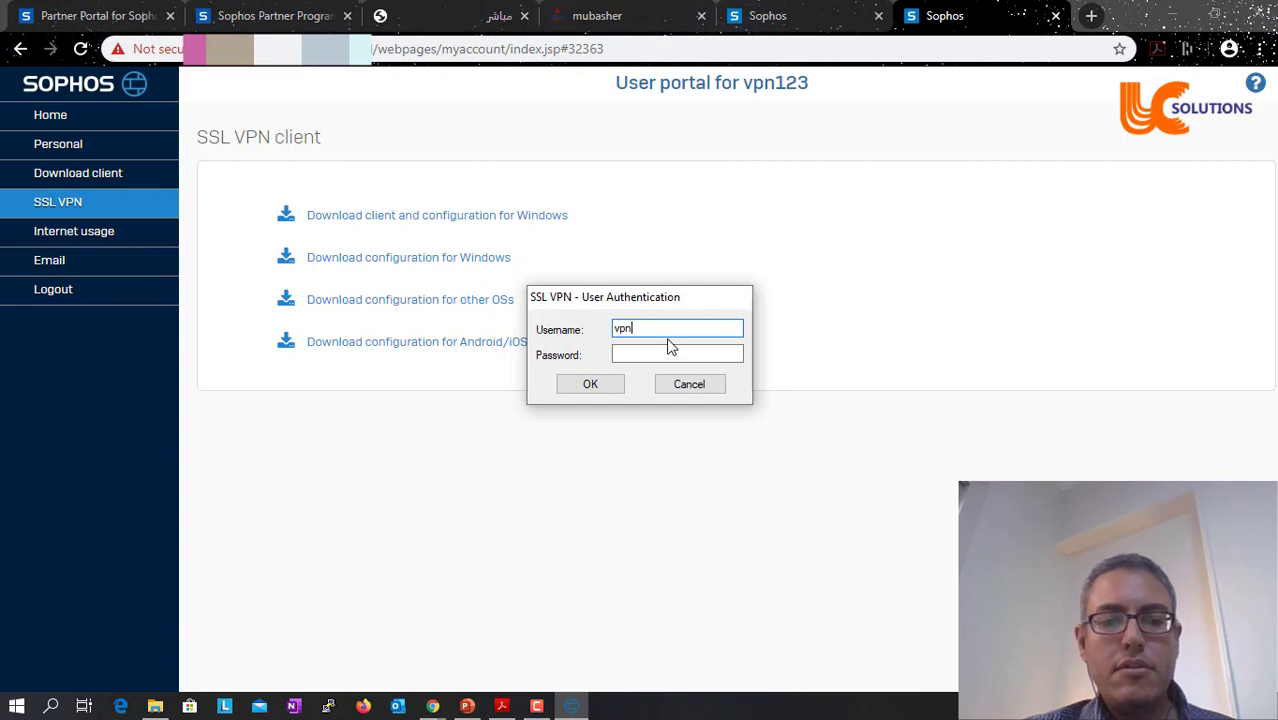
key("Tab")
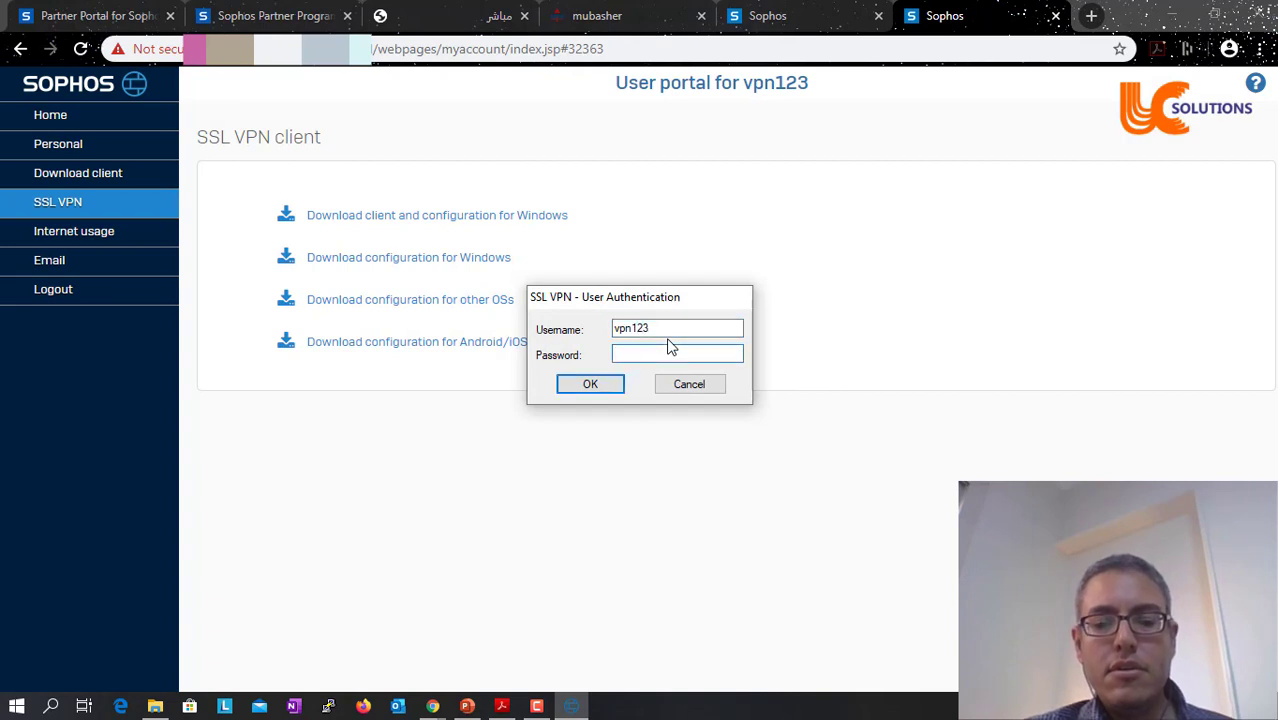
type("******")
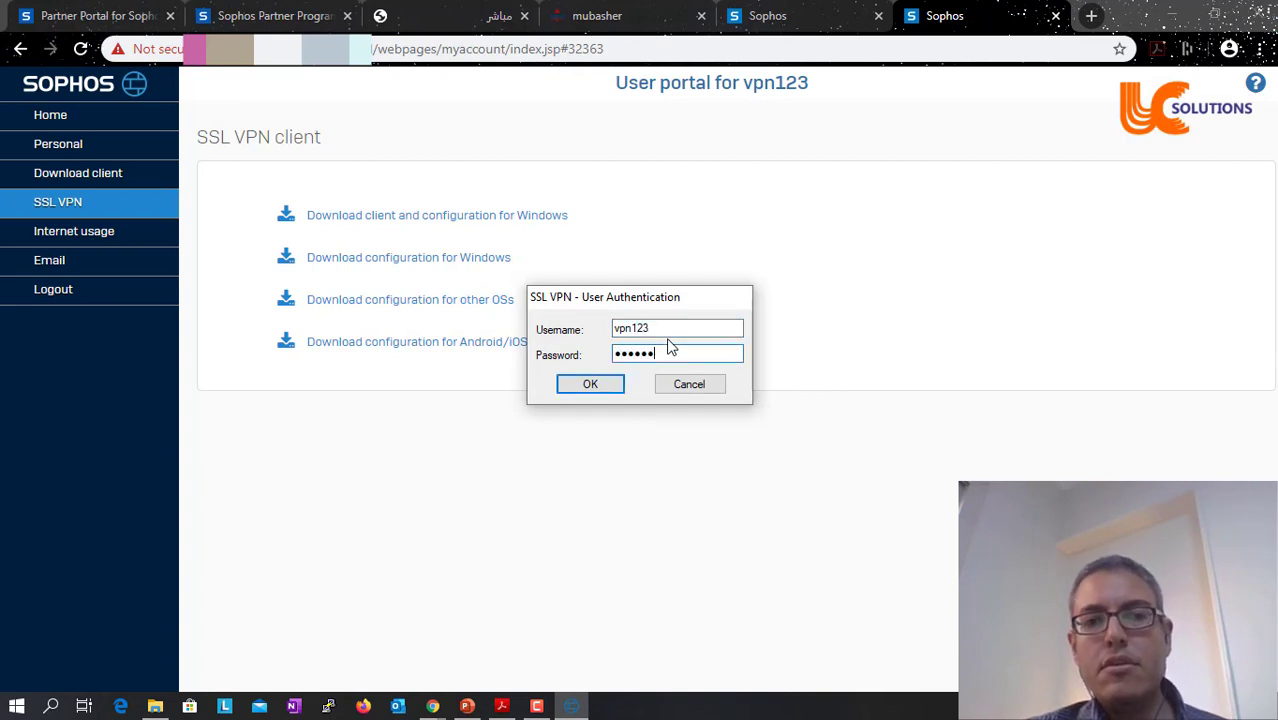
left_click(588, 384)
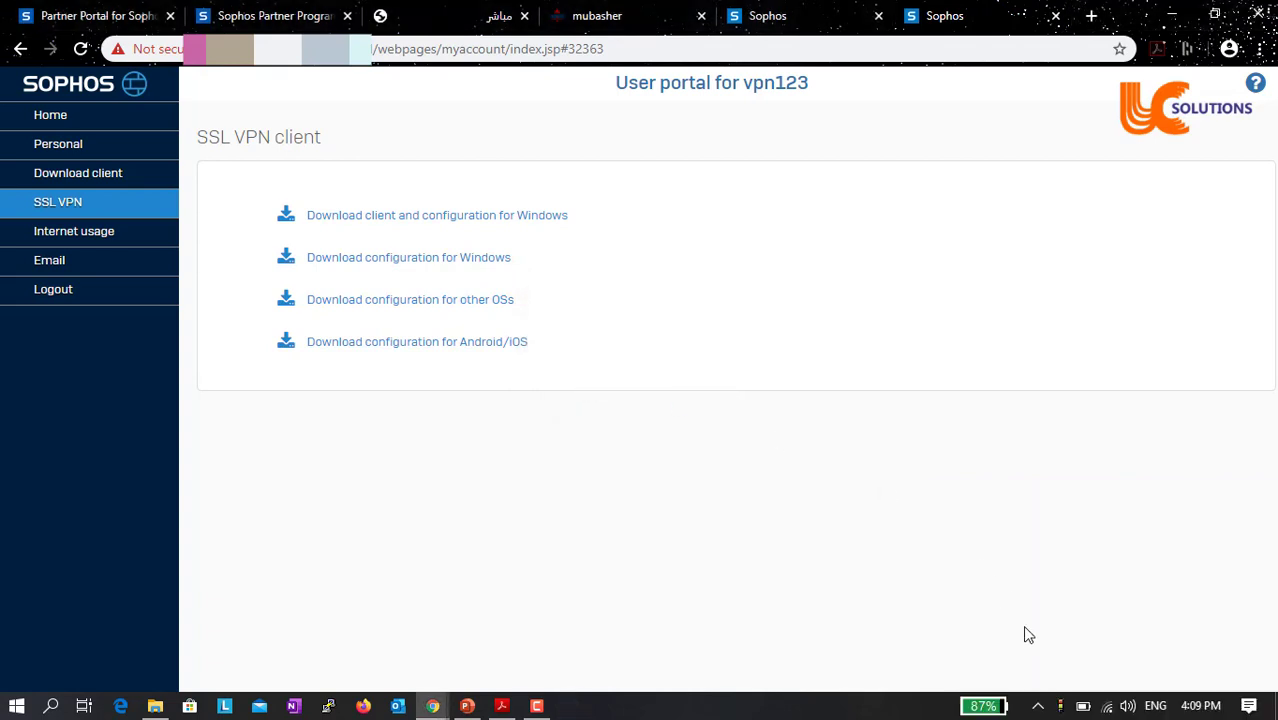
- Show the VPN connection status window to confirm it reads Connected
mouse_move(1064, 707)
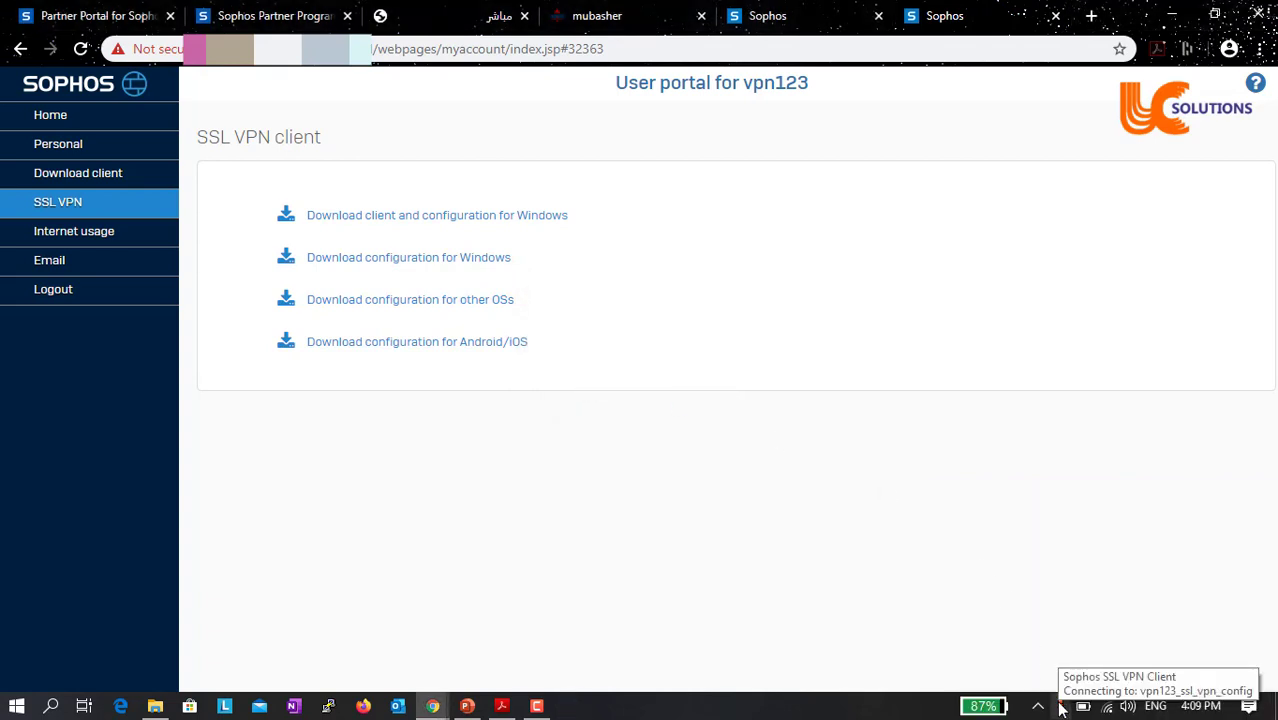
right_click(1062, 707)
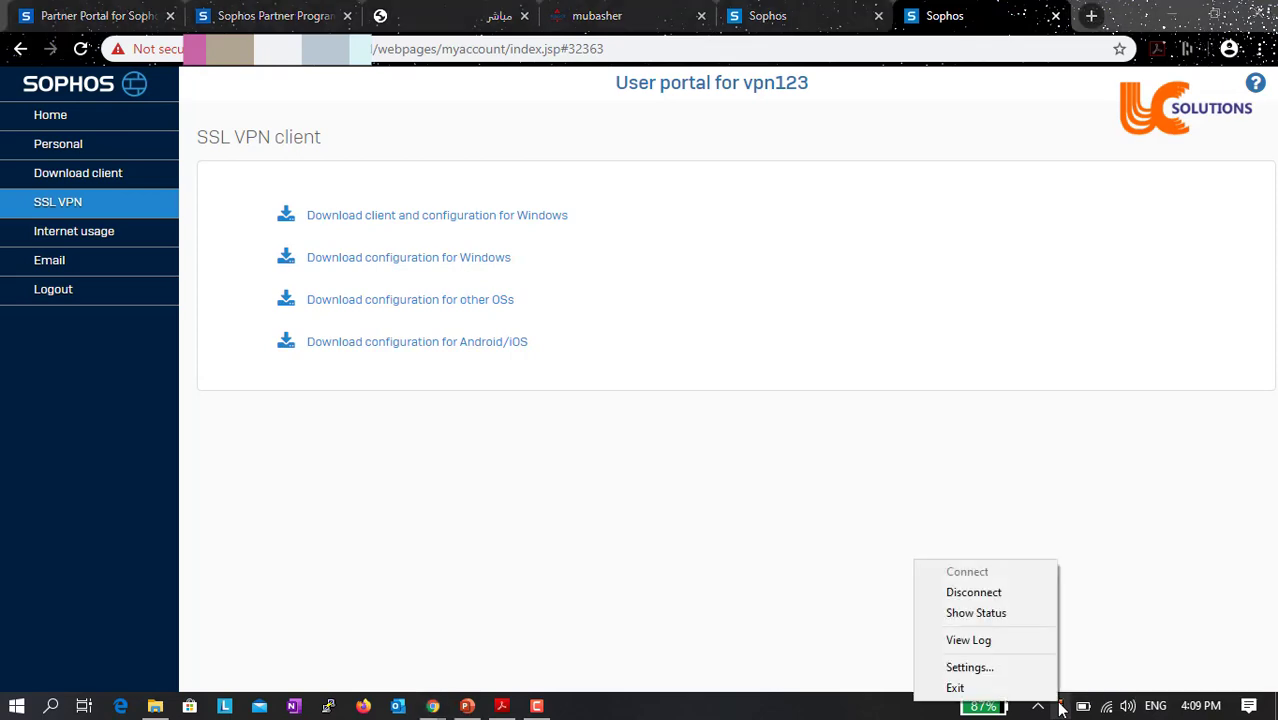
left_click(1023, 613)
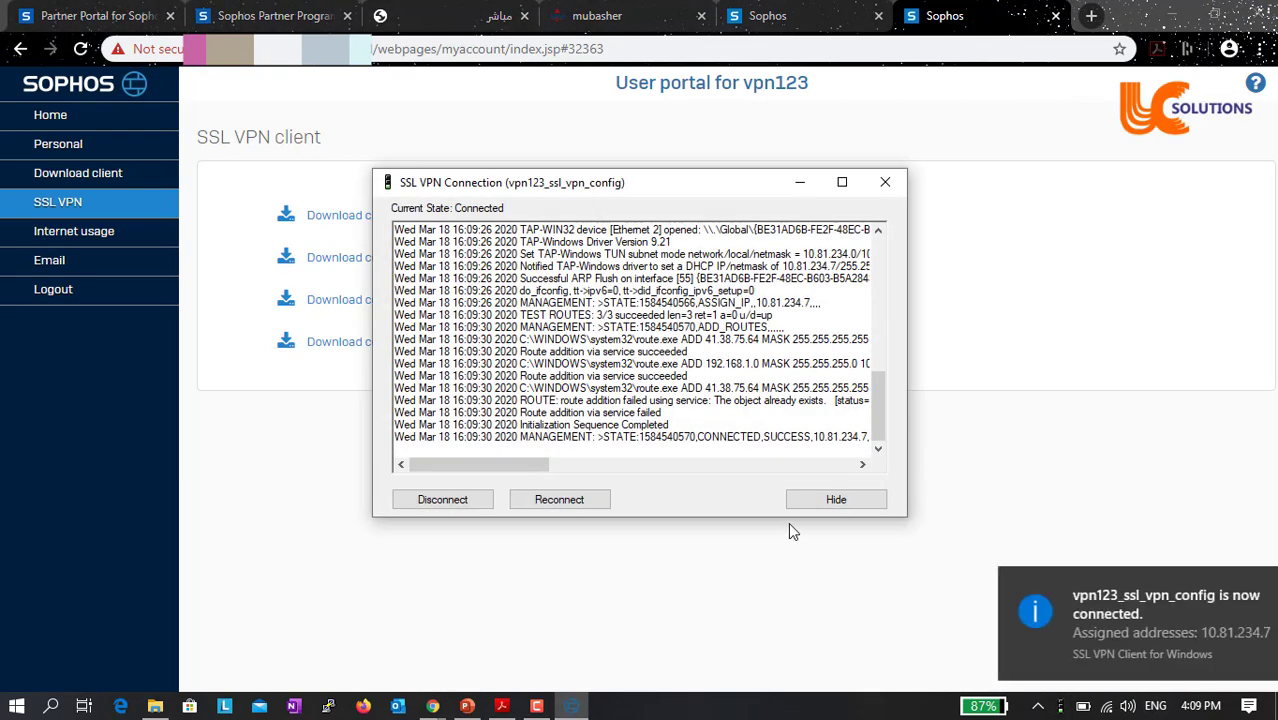